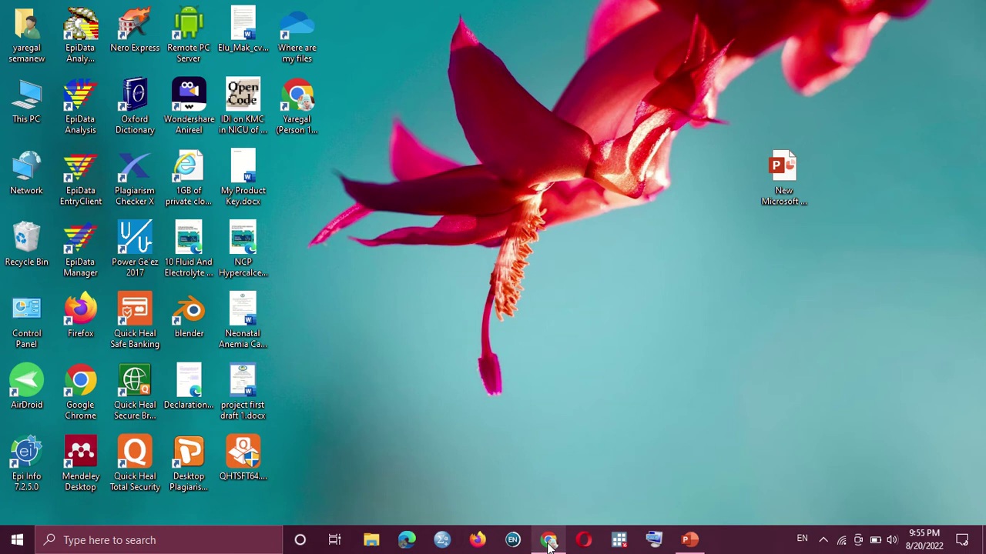
Switch to Google Chrome and show the Google search results for kobotoolbox
{"action": "mouse_move", "coordinate": [549, 544]}
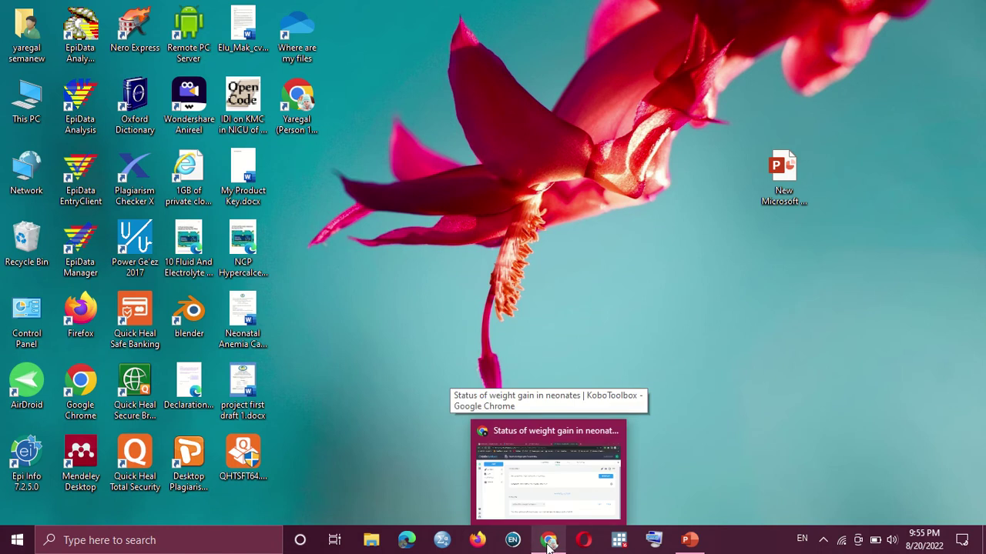
{"action": "left_click", "coordinate": [550, 543]}
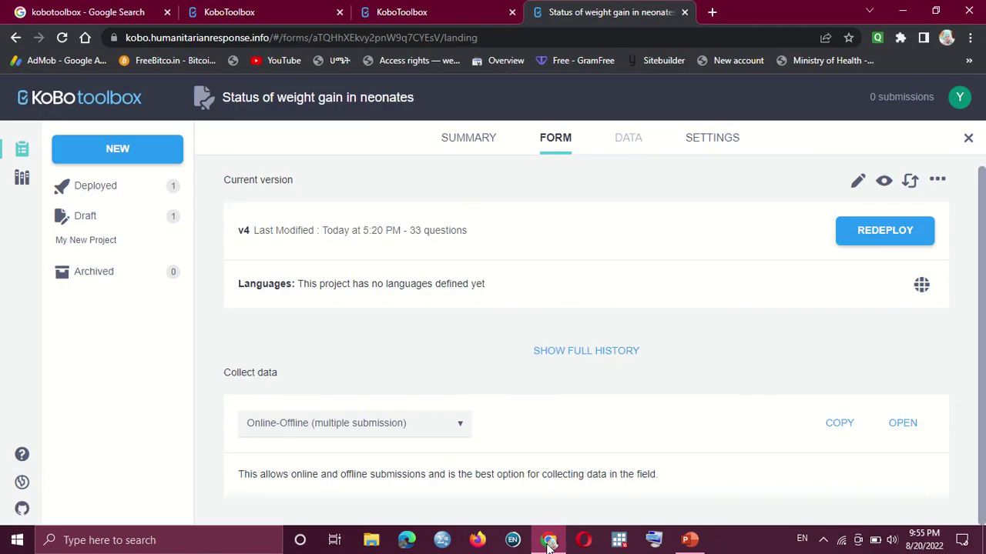
{"action": "left_click", "coordinate": [90, 13]}
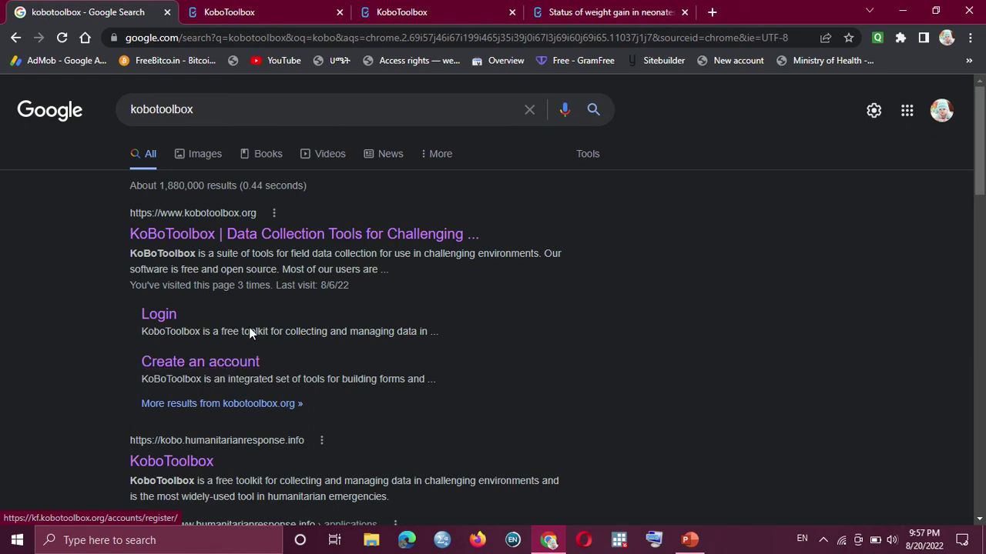
Show the KoBoToolbox account registration form and go through its name, username and e-mail fields
{"action": "left_click", "coordinate": [283, 12]}
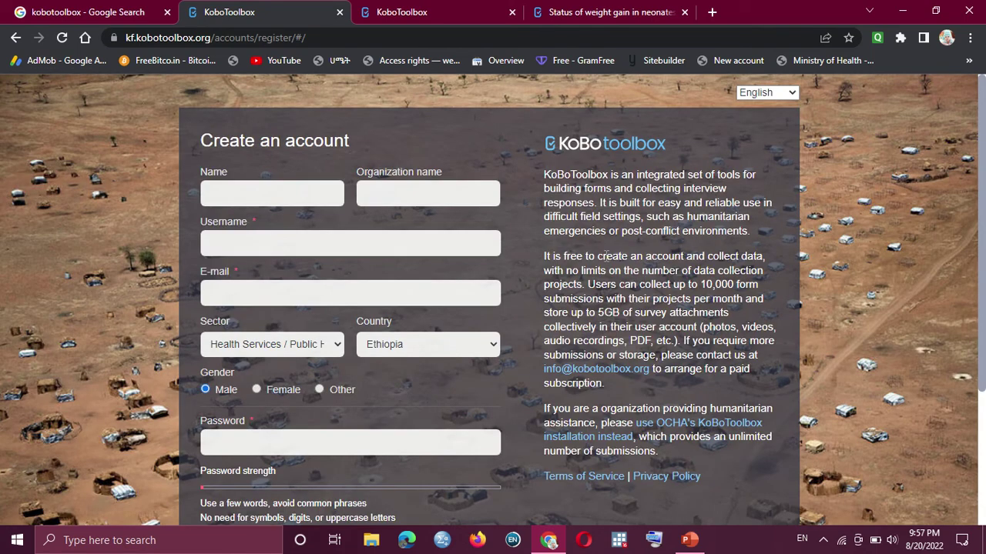
{"action": "left_click", "coordinate": [283, 195]}
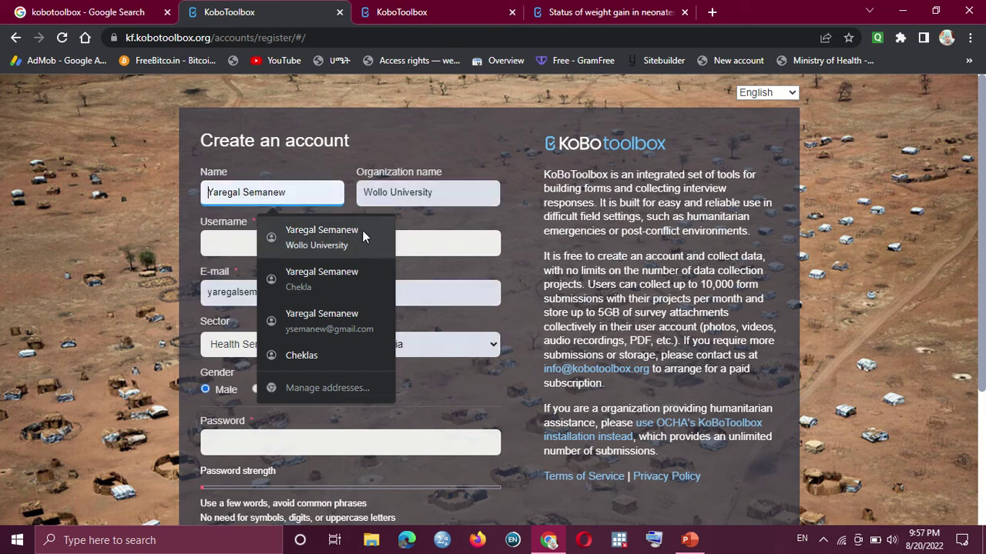
{"action": "left_click", "coordinate": [229, 243]}
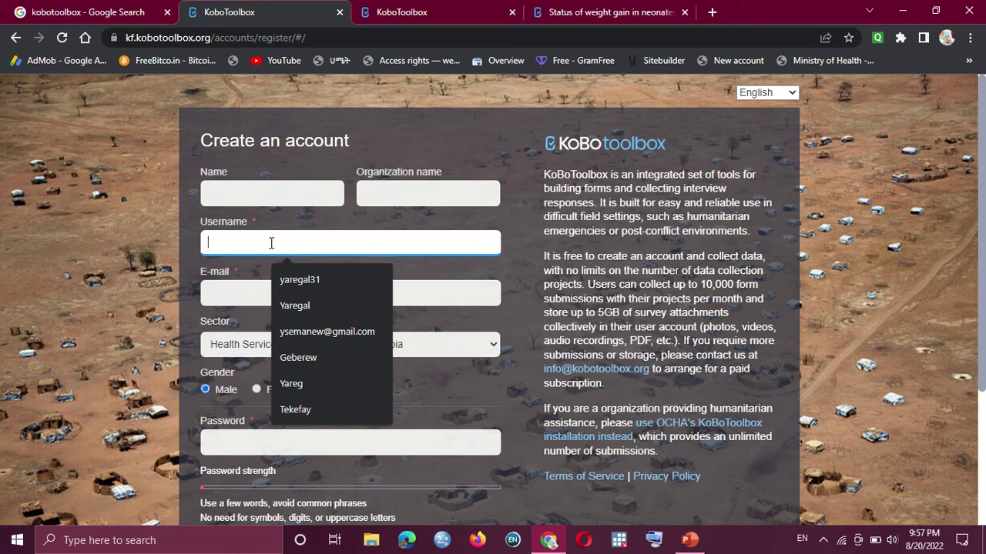
{"action": "left_click", "coordinate": [236, 295]}
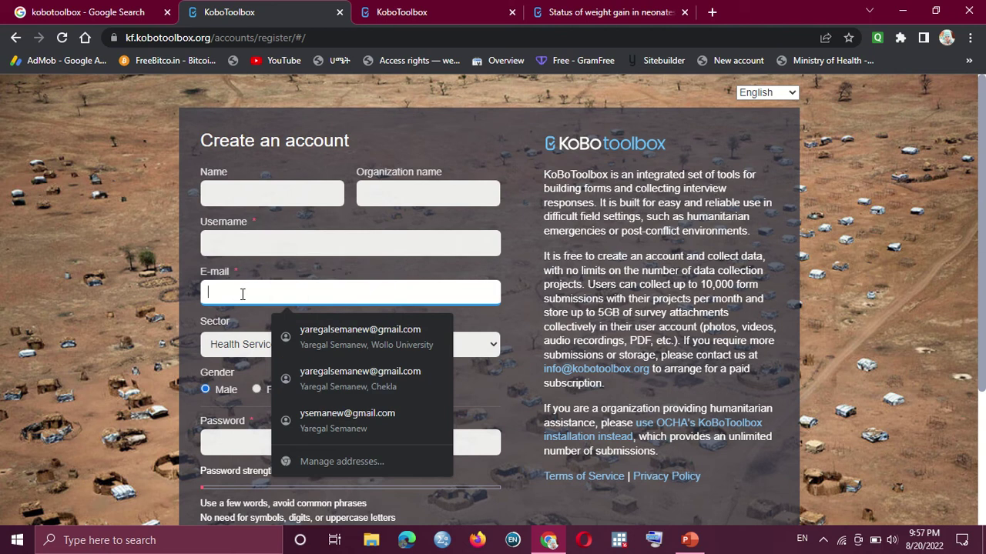
Choose Health Services / Public Health as the sector and Ethiopia as the country in the registration form, and review its password section
{"action": "left_click", "coordinate": [229, 349]}
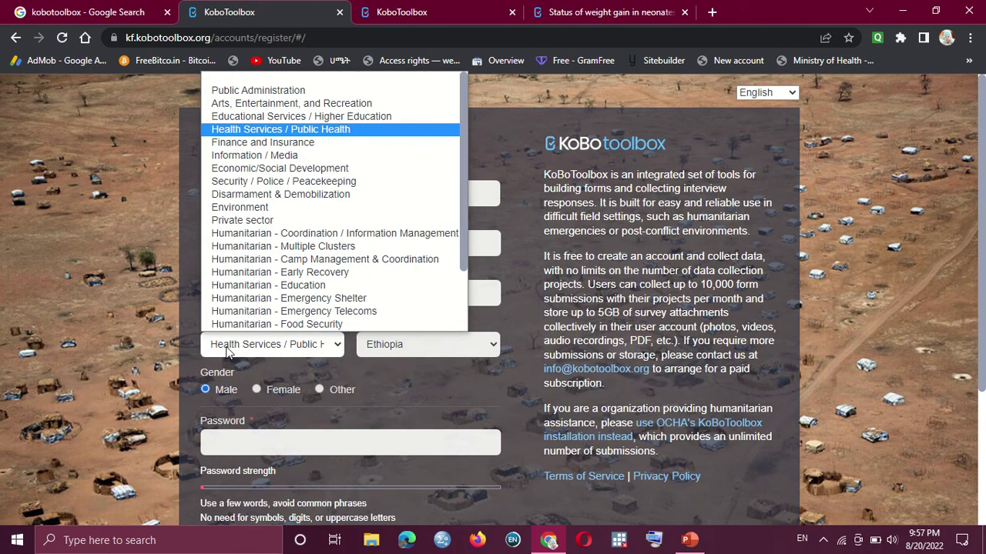
{"action": "left_click", "coordinate": [327, 130]}
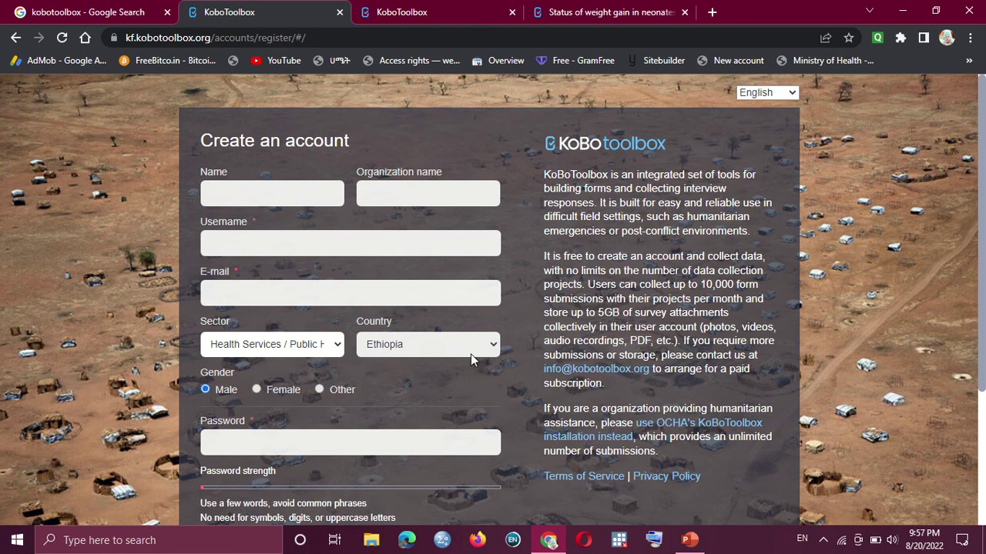
{"action": "left_click", "coordinate": [493, 352]}
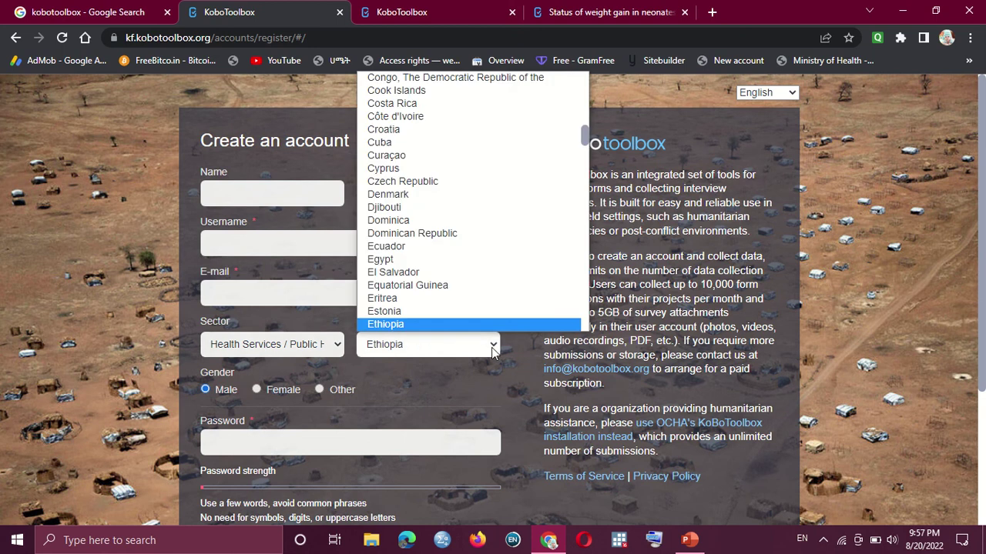
{"action": "left_click", "coordinate": [451, 324]}
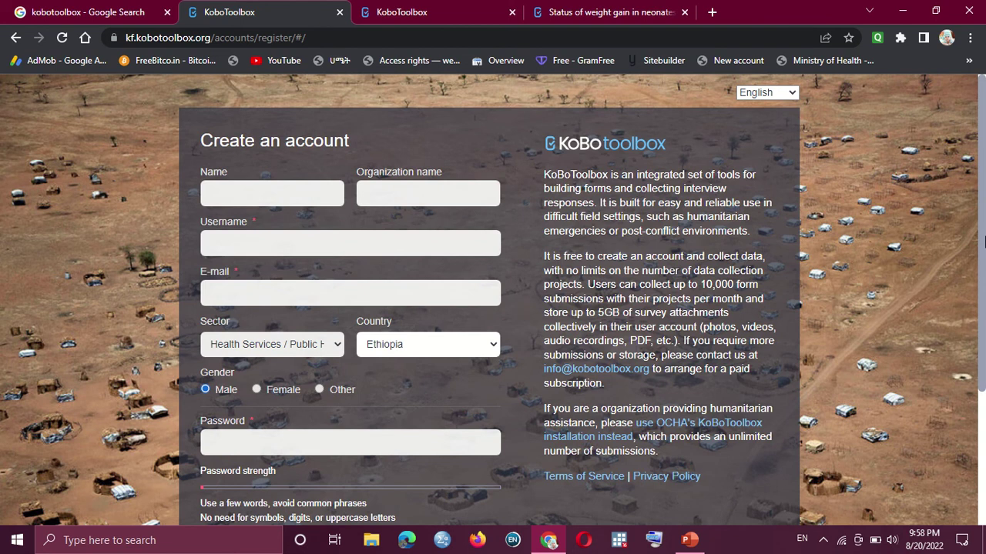
{"action": "left_click_drag", "start_coordinate": [983, 237], "coordinate": [984, 356]}
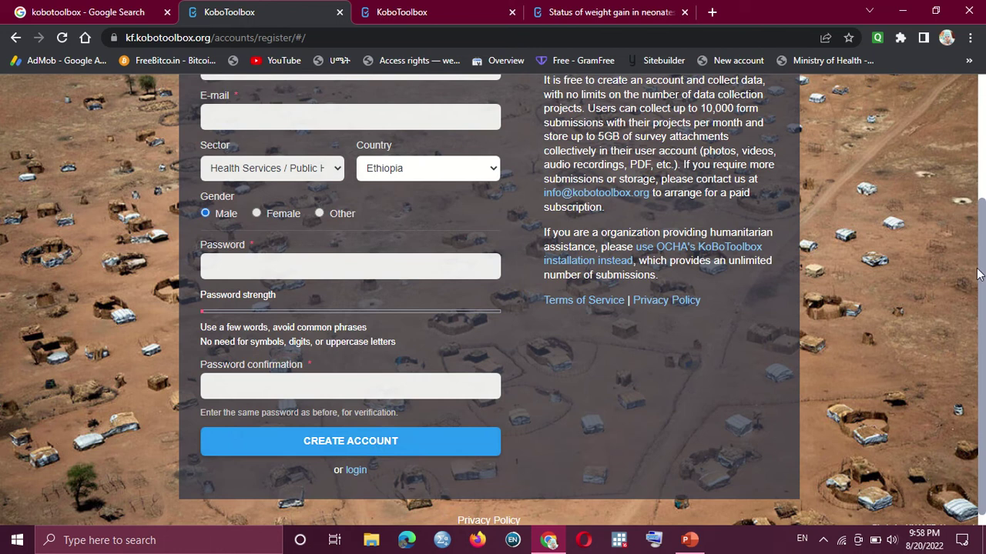
{"action": "left_click_drag", "start_coordinate": [984, 281], "coordinate": [978, 131]}
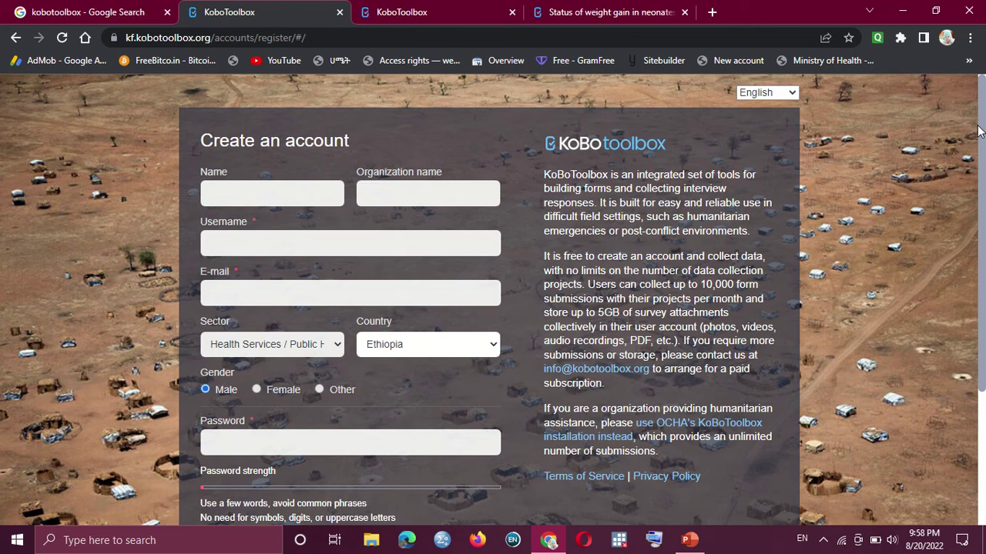
View the KoBoToolbox login page and its Login link in the Google search results
{"action": "mouse_move", "coordinate": [454, 12]}
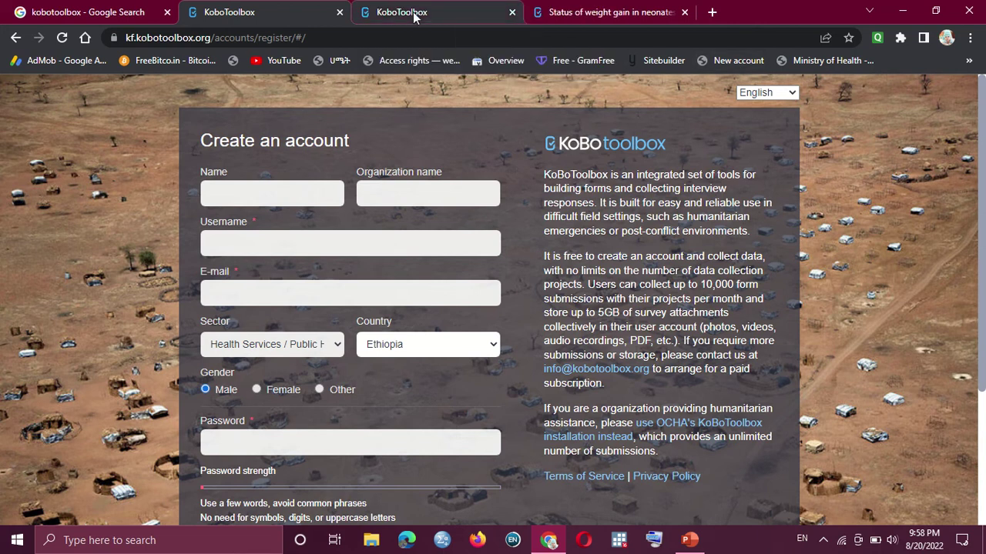
{"action": "left_click", "coordinate": [414, 14]}
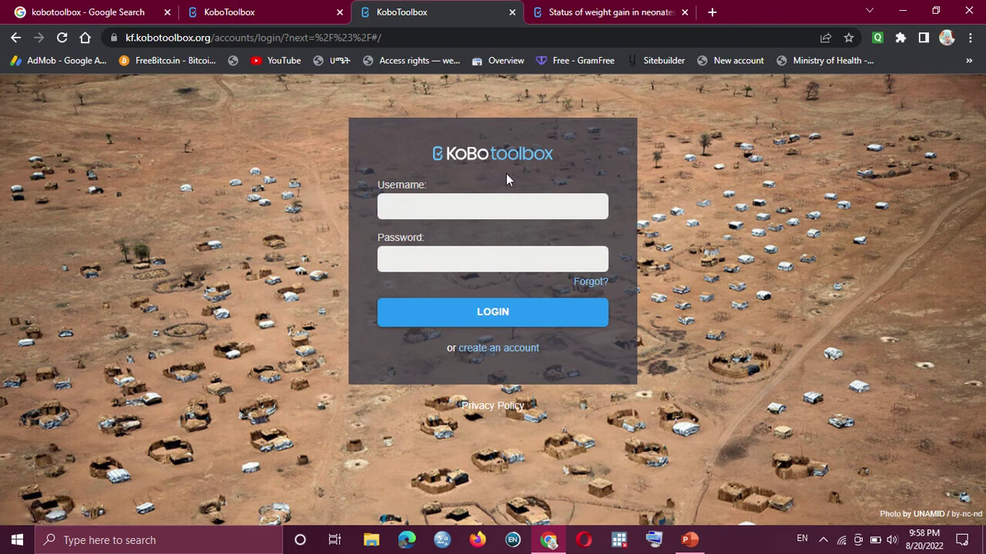
{"action": "left_click", "coordinate": [100, 12]}
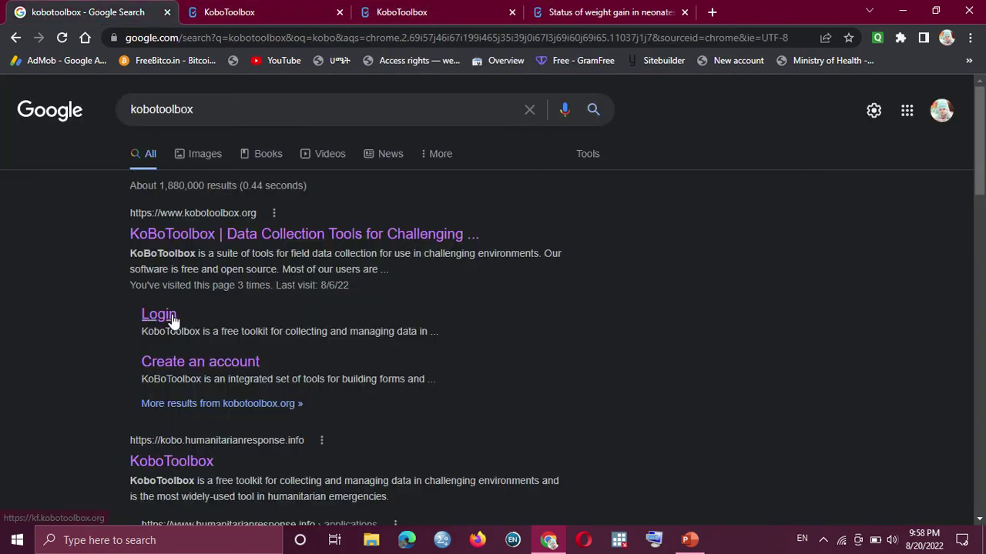
{"action": "left_click", "coordinate": [445, 12]}
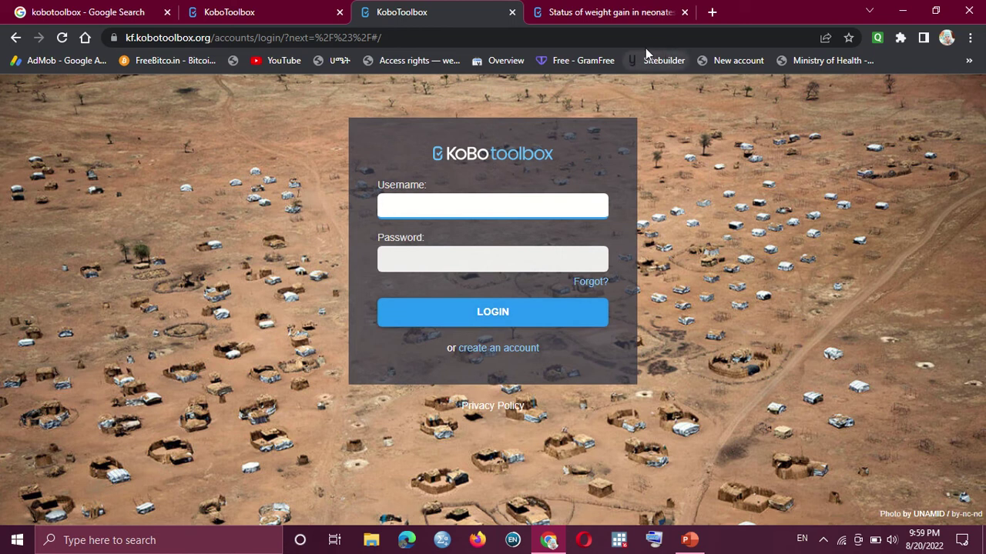
Go to the "Status of weight gain in neonates" project page and view the account menu
{"action": "left_click", "coordinate": [602, 13]}
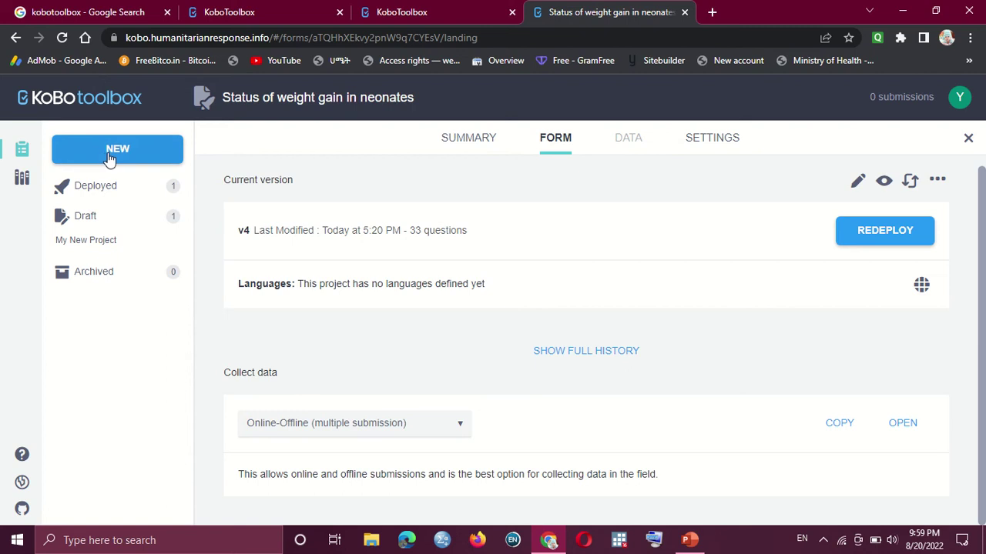
{"action": "left_click", "coordinate": [960, 103]}
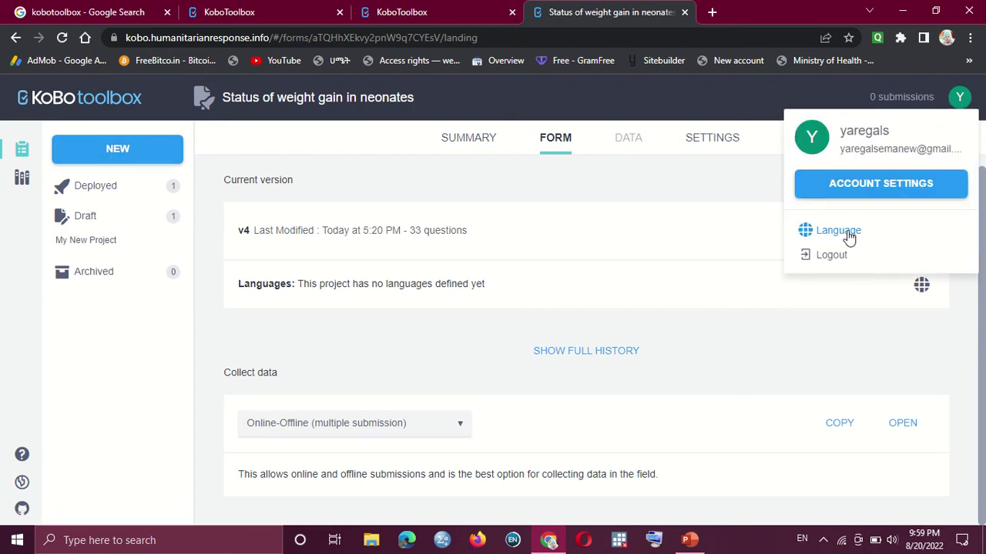
{"action": "left_click", "coordinate": [962, 100]}
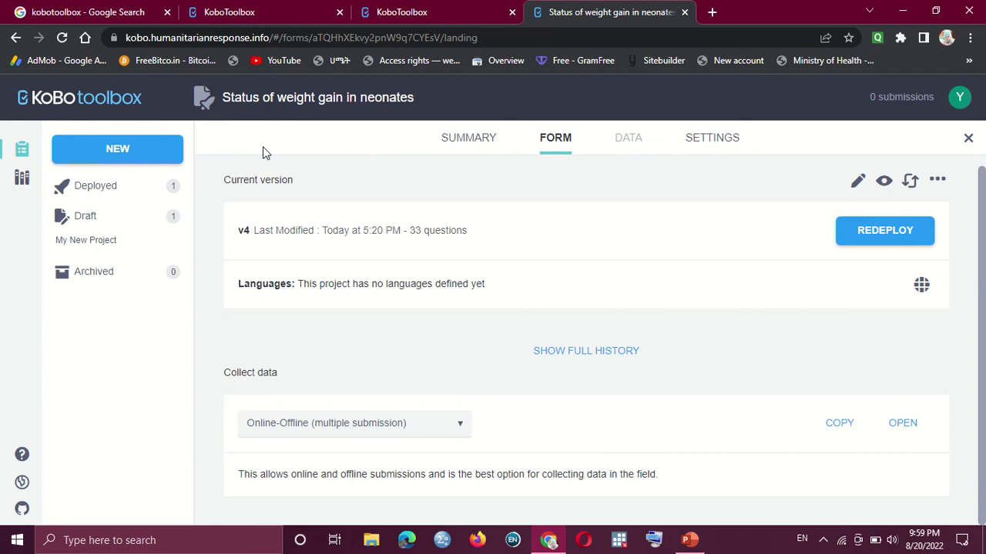
Start a new project and choose to build it from scratch
{"action": "left_click", "coordinate": [117, 152]}
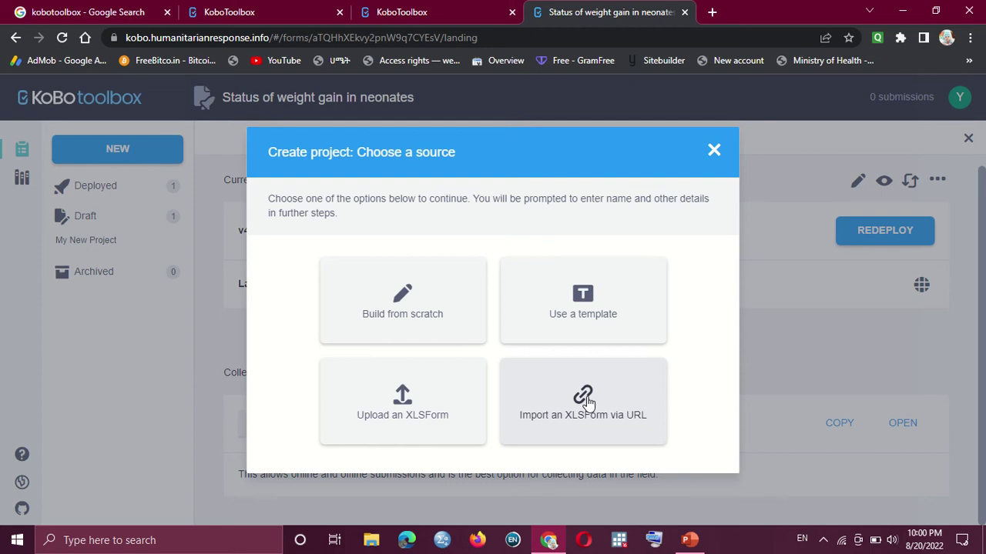
{"action": "left_click", "coordinate": [586, 312]}
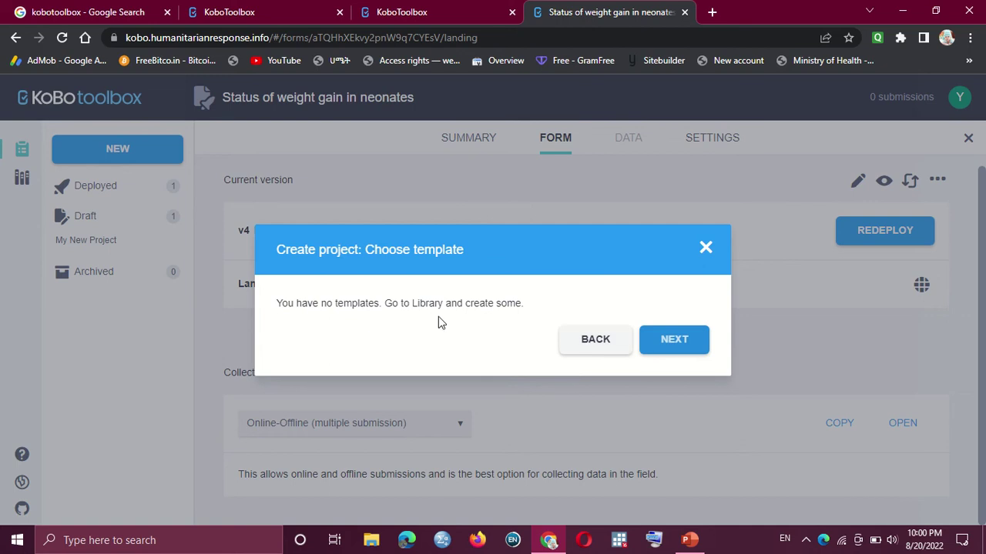
{"action": "left_click", "coordinate": [609, 347]}
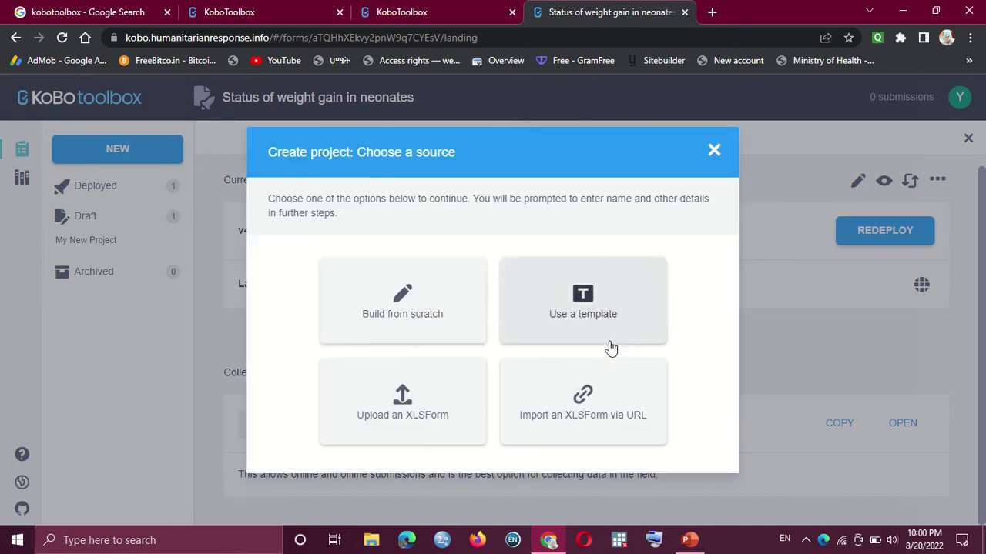
{"action": "left_click", "coordinate": [395, 312]}
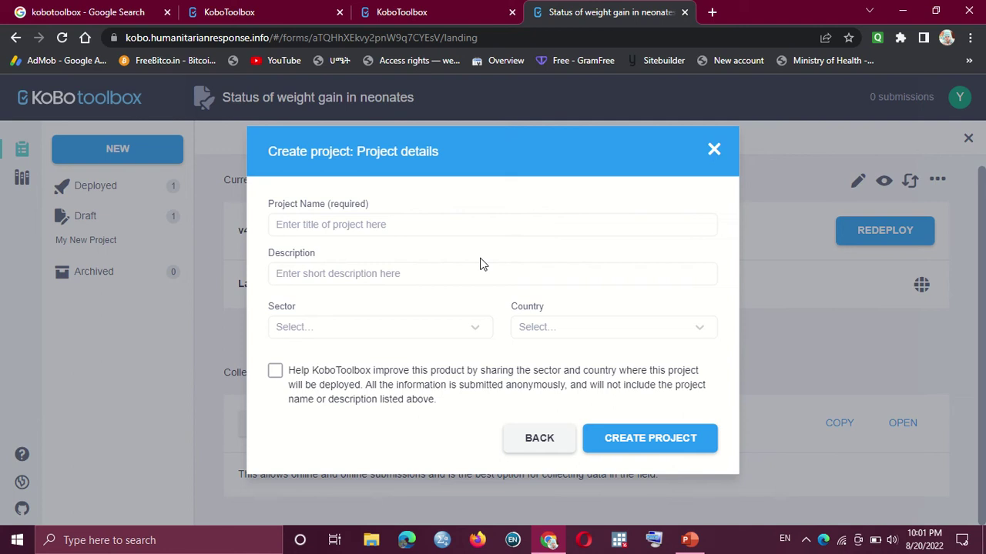
Name the project "My New Pro" and enter the description "This project is inteded to collect data regarding"
{"action": "left_click", "coordinate": [413, 222]}
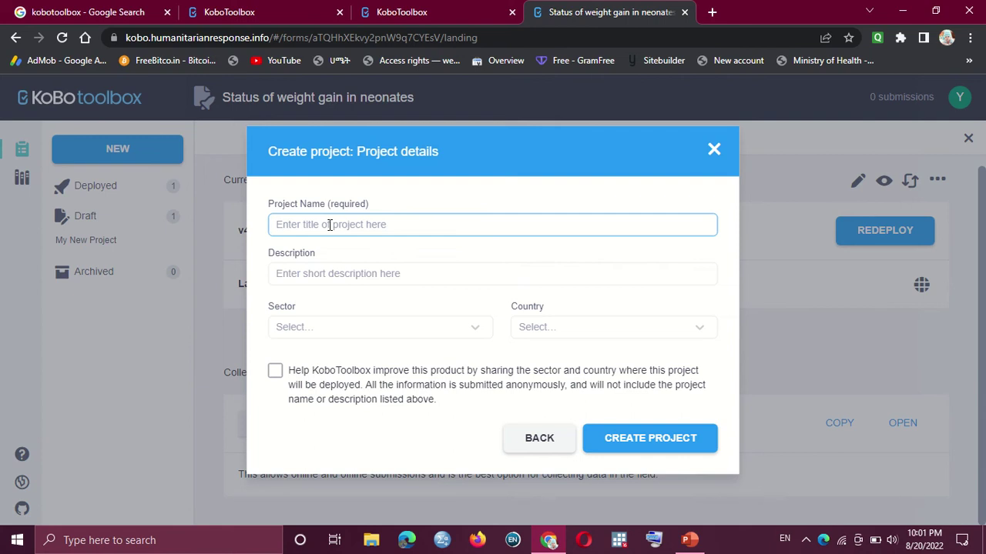
{"action": "type", "text": "My New Pro"}
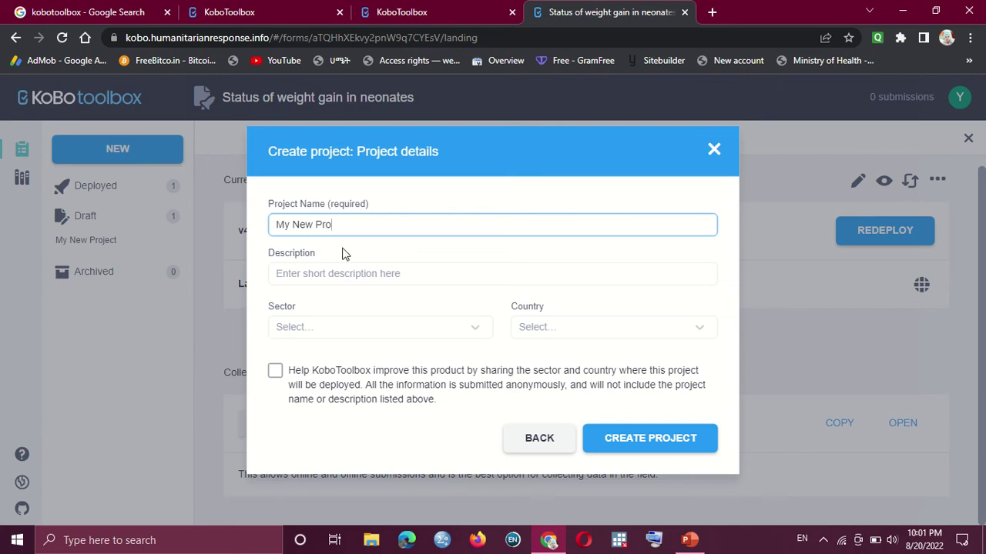
{"action": "left_click", "coordinate": [337, 267]}
{"action": "left_click", "coordinate": [336, 267]}
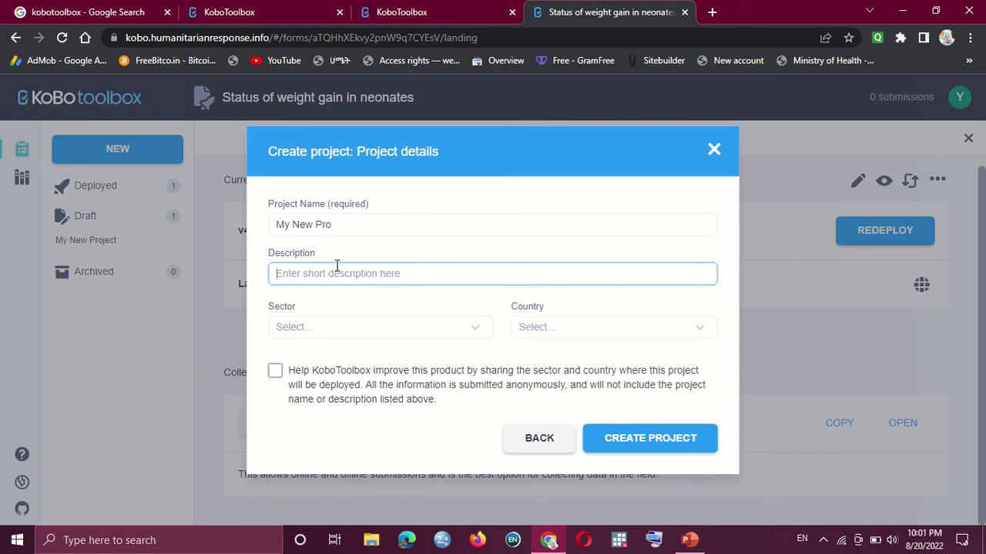
{"action": "type", "text": "This project is inteded to colle"}
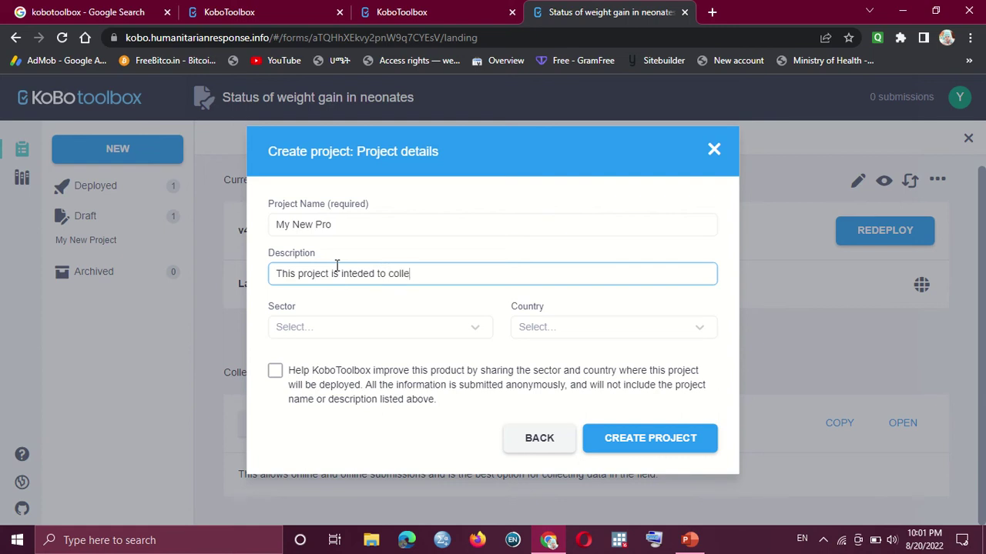
{"action": "type", "text": "ct dar"}
{"action": "type", "text": "ta regarding"}
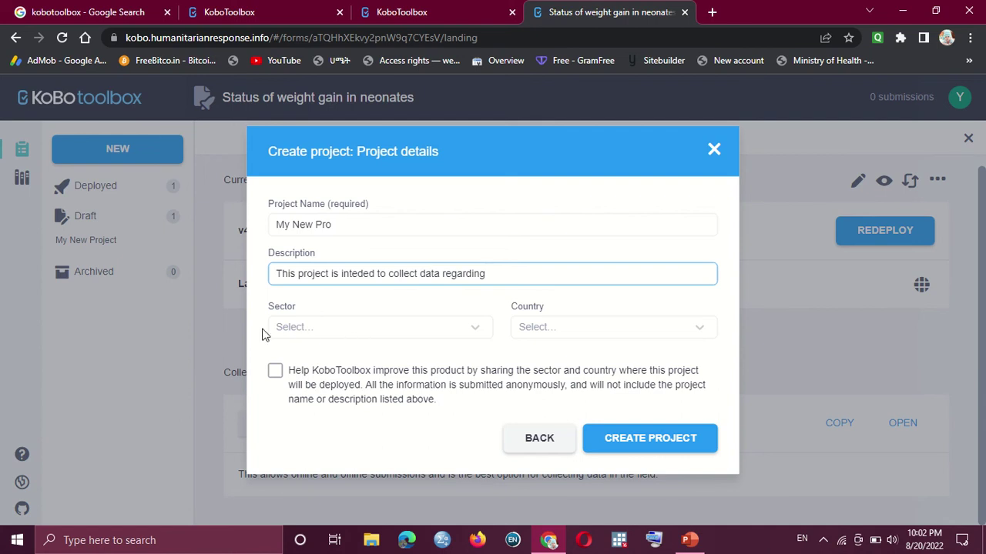
Set the sector to Health Services / Public Health and the country to Ethiopia, and create the project
{"action": "left_click", "coordinate": [348, 336]}
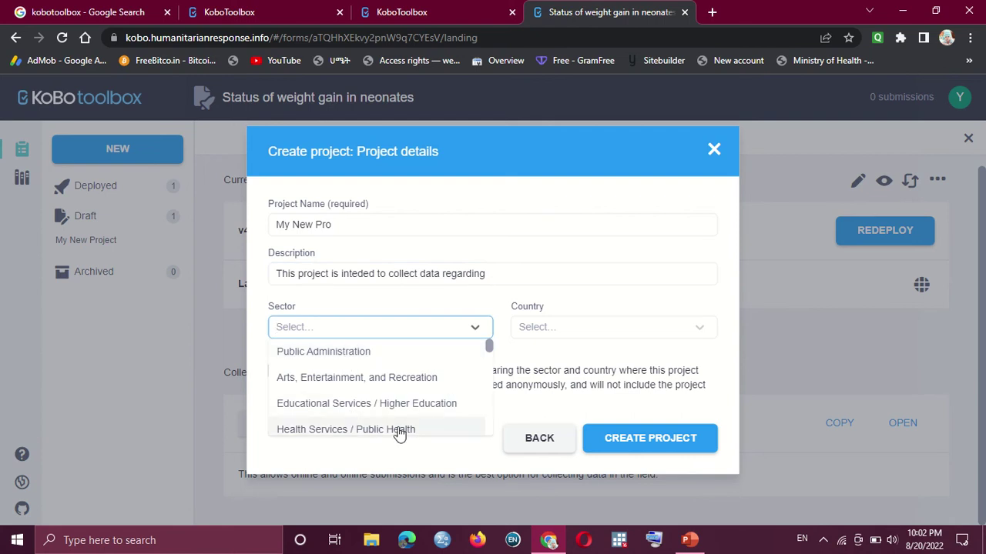
{"action": "left_click", "coordinate": [361, 434]}
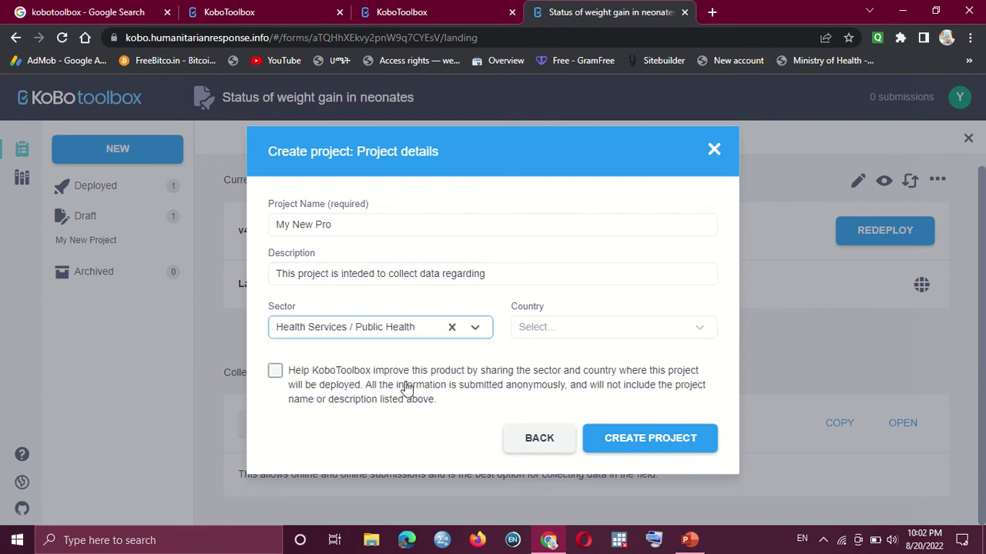
{"action": "left_click", "coordinate": [570, 332]}
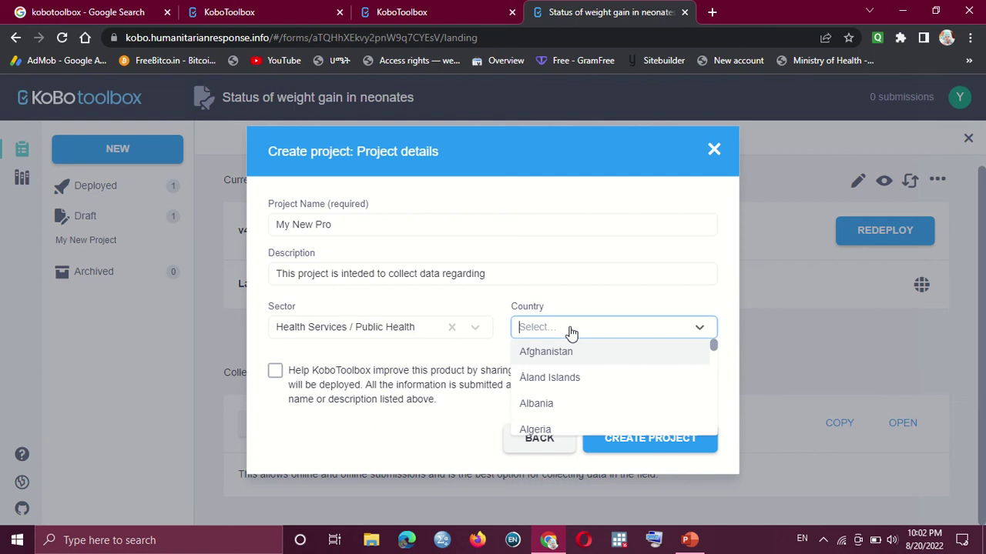
{"action": "type", "text": "eth"}
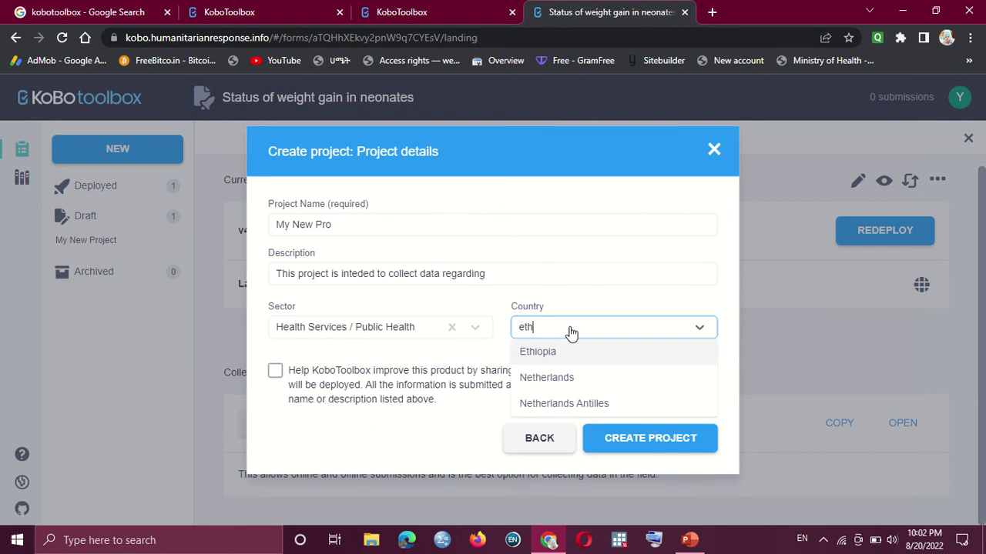
{"action": "left_click", "coordinate": [556, 355]}
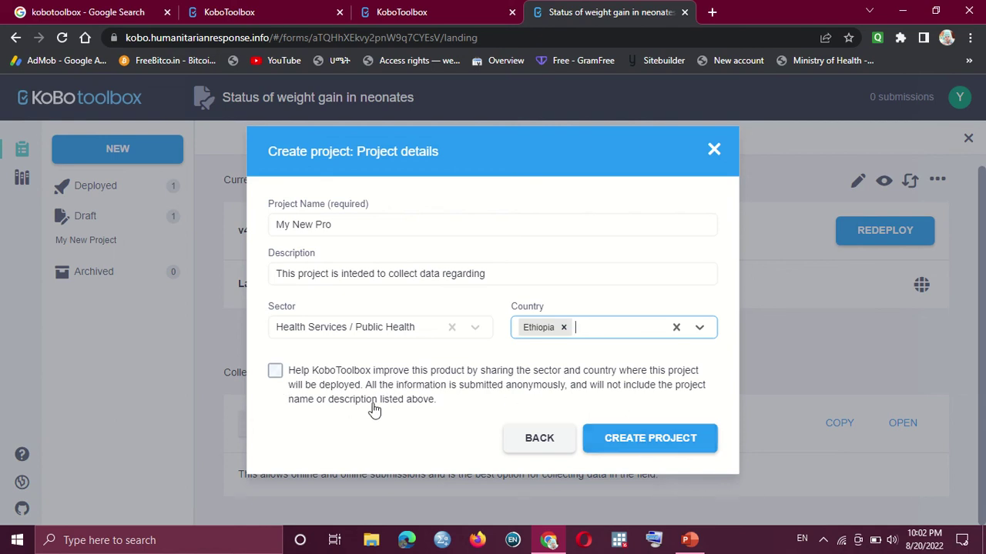
{"action": "left_click", "coordinate": [626, 445]}
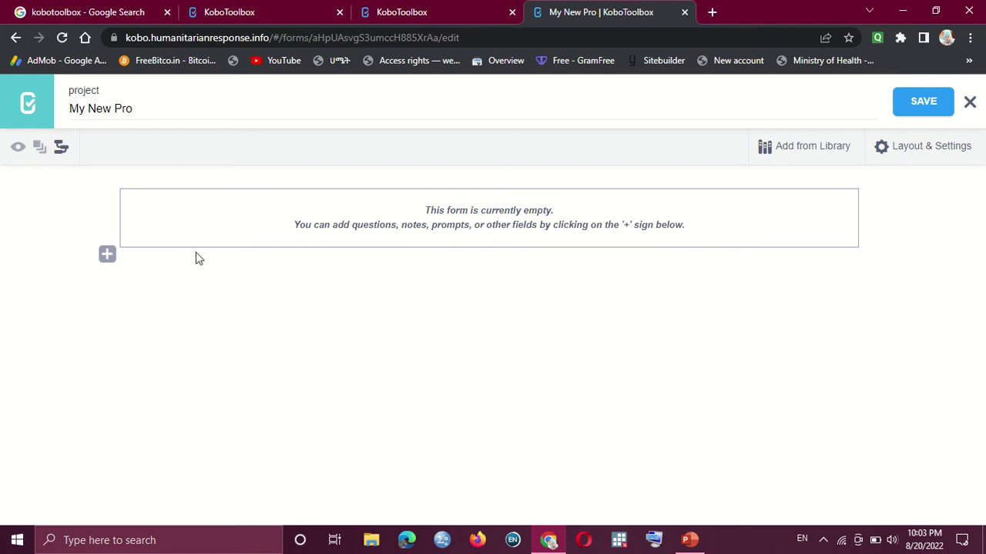
Add a Number question titled "Q1. How old ar you?" to the empty form
{"action": "left_click", "coordinate": [109, 260]}
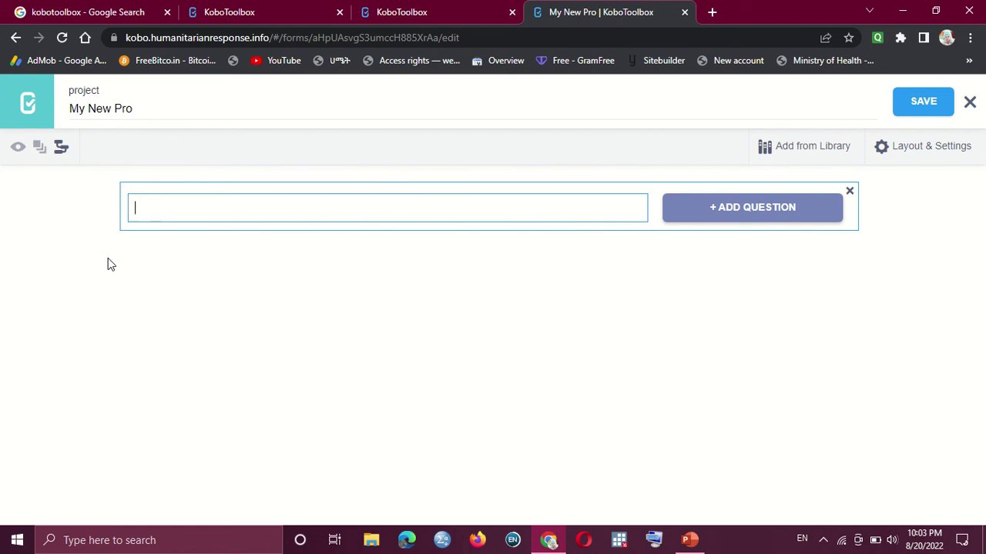
{"action": "type", "text": "Q1."}
{"action": "type", "text": "How old ar you>"}
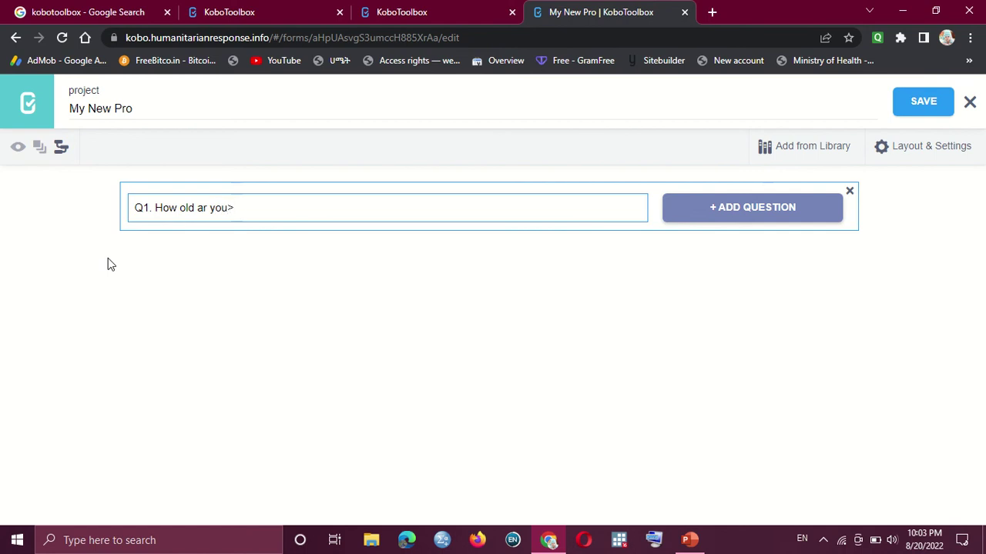
{"action": "key", "text": "BackSpace"}
{"action": "type", "text": "?"}
{"action": "left_click", "coordinate": [744, 210]}
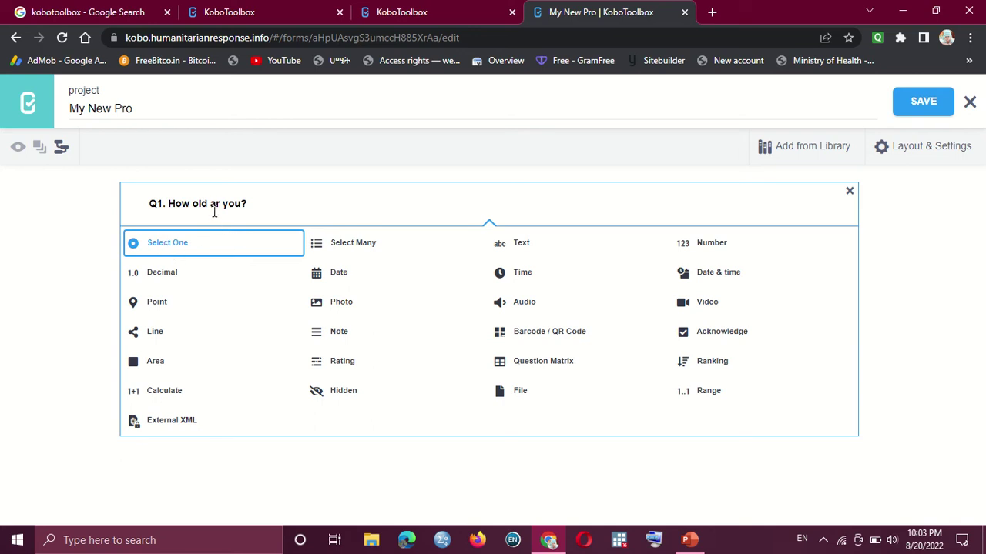
{"action": "left_click", "coordinate": [711, 244]}
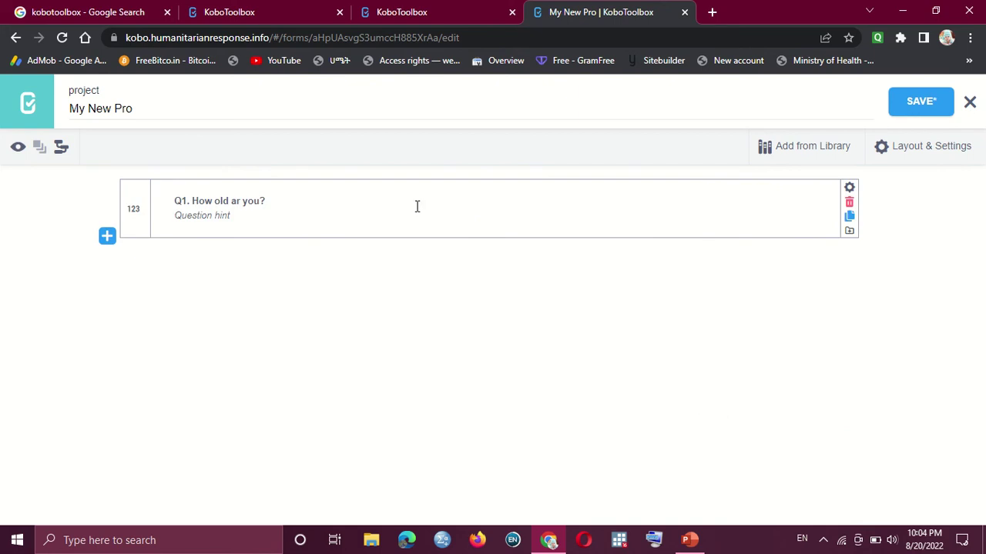
Enter "Write your answer in year" as the question hint for Q1
{"action": "left_click", "coordinate": [215, 218]}
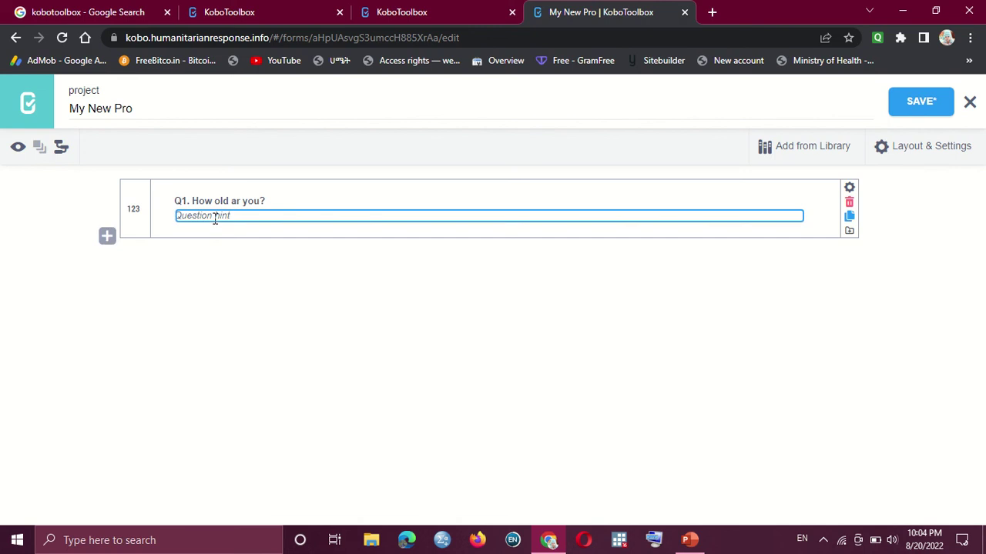
{"action": "type", "text": "Write your answer in yea"}
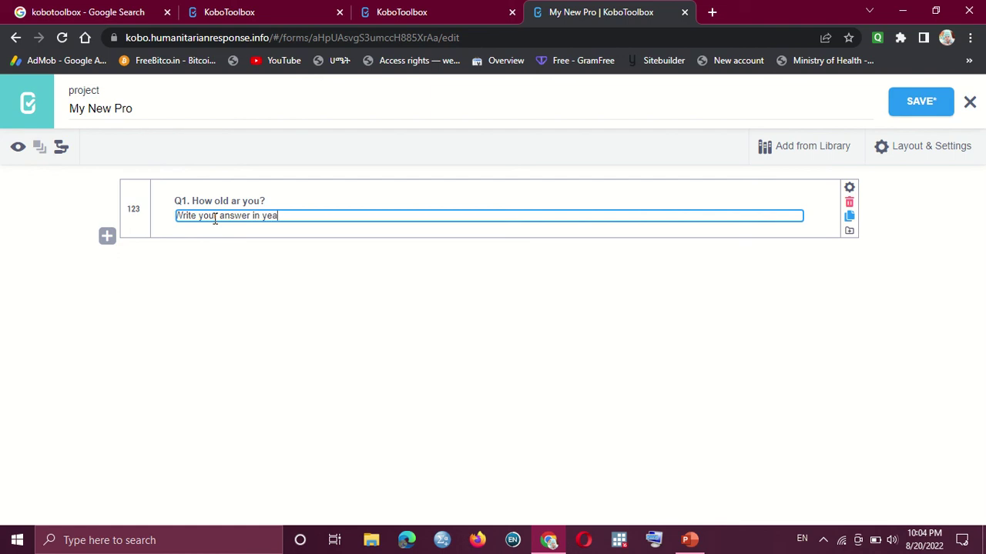
{"action": "type", "text": "r"}
{"action": "left_click", "coordinate": [269, 303]}
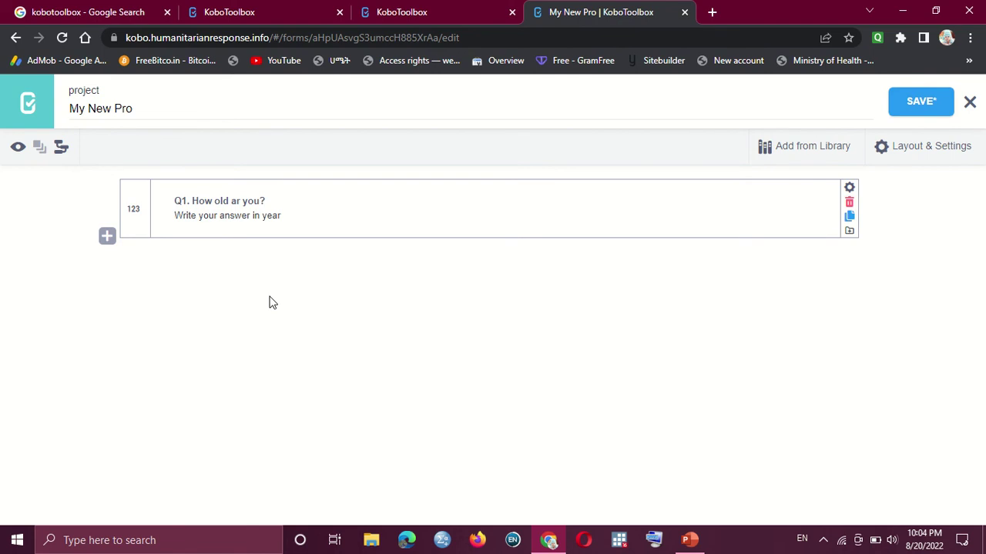
Add a Select One question titled "Q2. What is your gender?" below Q1
{"action": "left_click", "coordinate": [107, 235]}
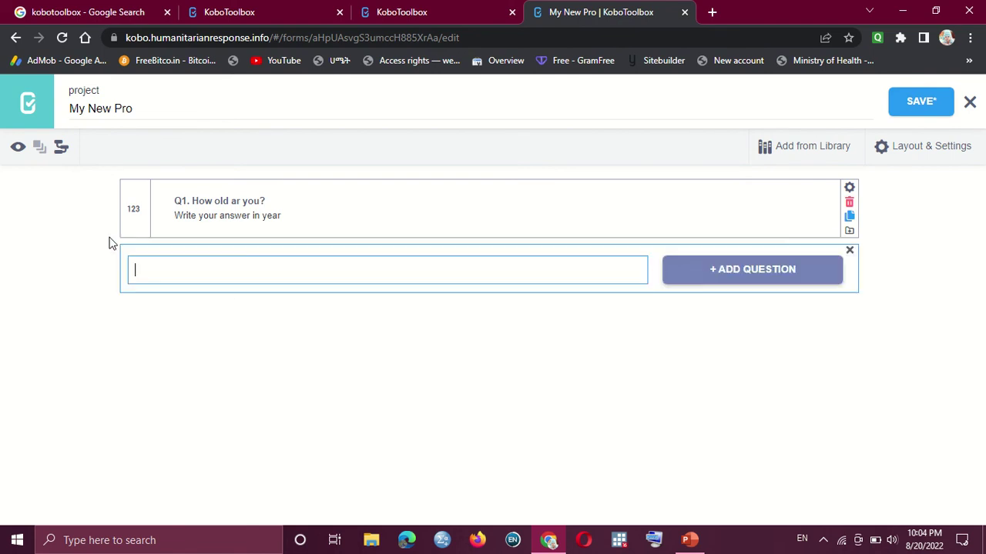
{"action": "type", "text": "Q"}
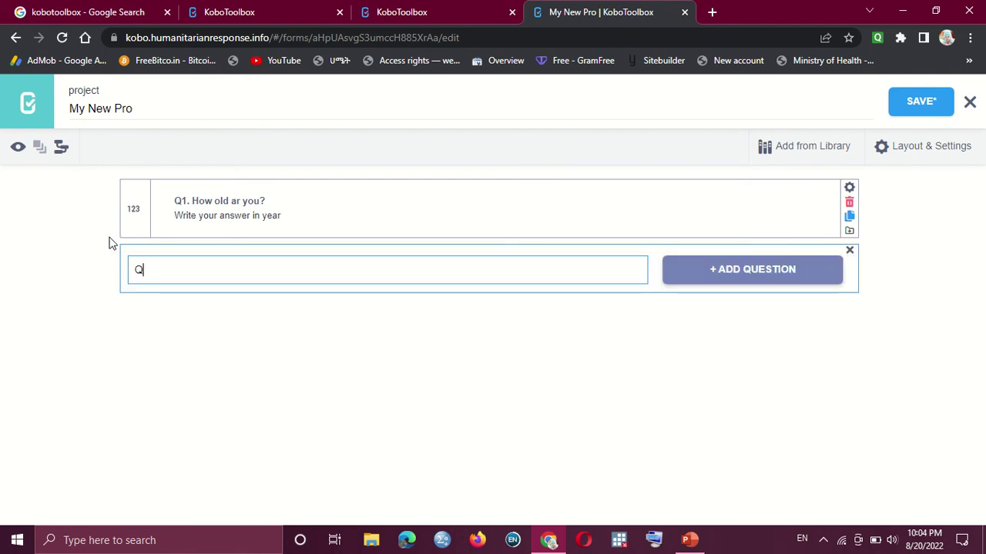
{"action": "type", "text": "2. "}
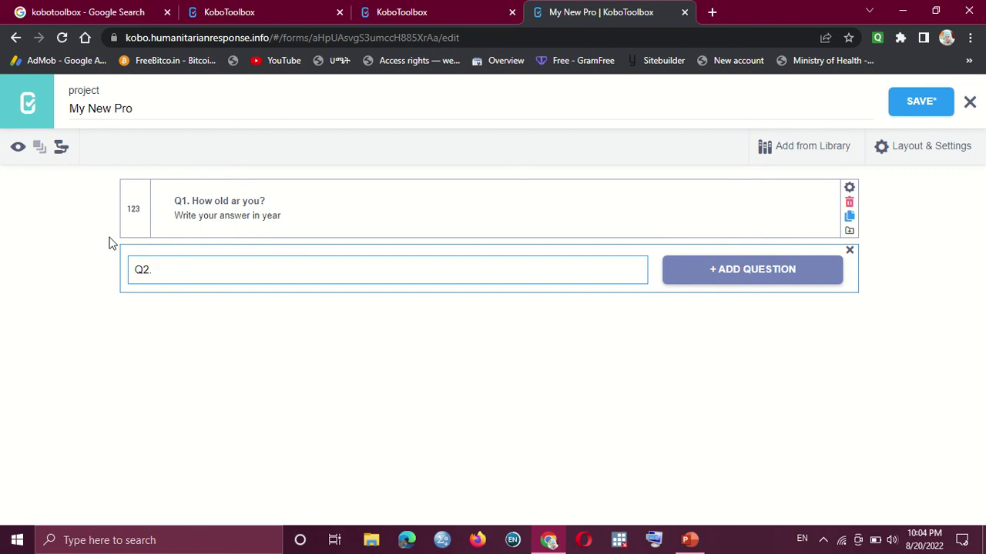
{"action": "type", "text": "What is your gender?"}
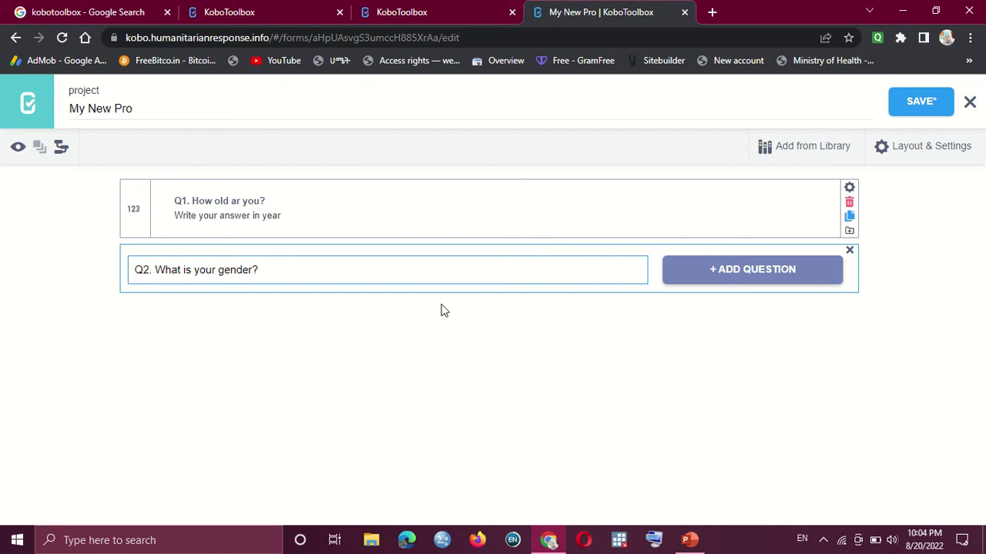
{"action": "left_click", "coordinate": [744, 271]}
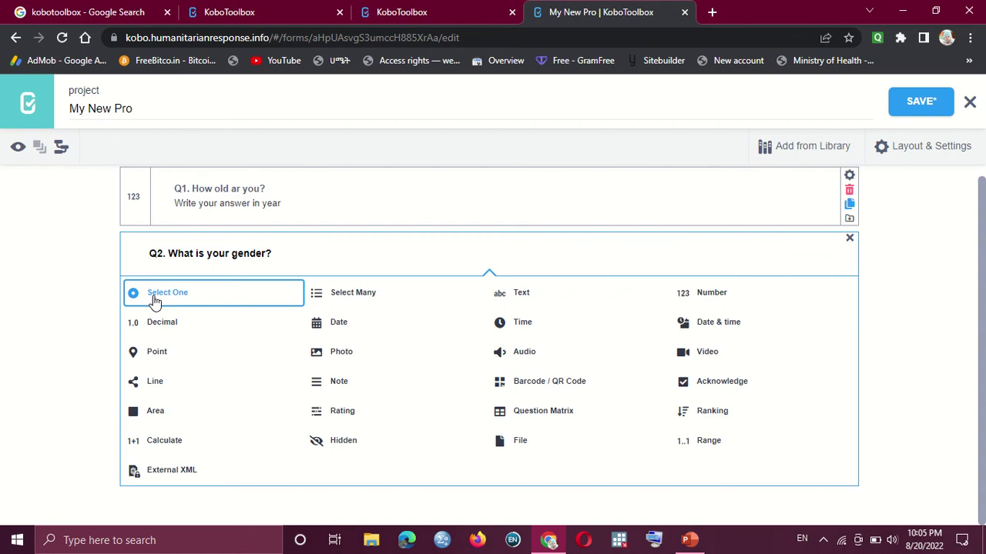
{"action": "left_click", "coordinate": [211, 296]}
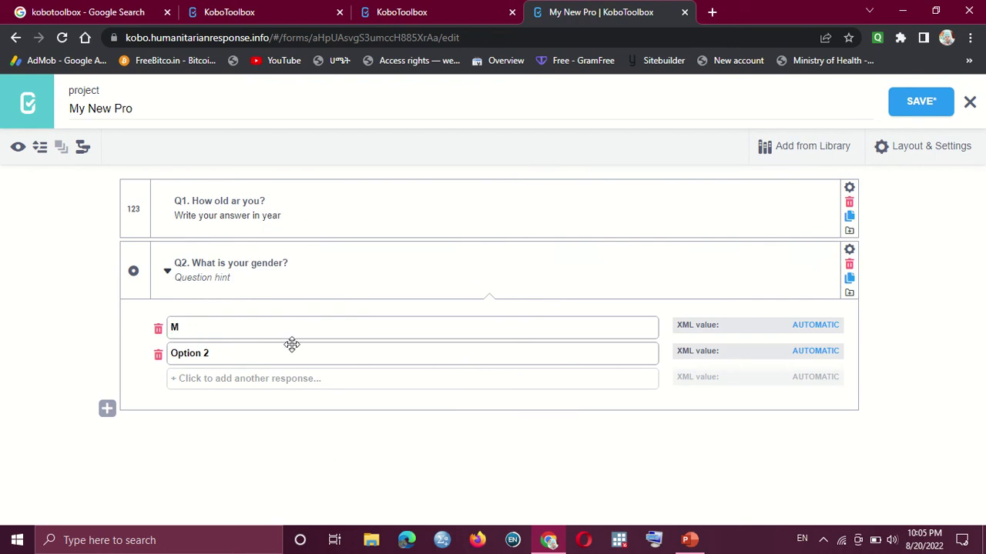
Set the two response options of Q2 to "Male" and "Female" and collapse the option list
{"action": "type", "text": "ale"}
{"action": "key", "text": "BackSpace"}
{"action": "key", "text": "BackSpace"}
{"action": "key", "text": "BackSpace"}
{"action": "key", "text": "BackSpace"}
{"action": "key", "text": "BackSpace"}
{"action": "key", "text": "BackSpace"}
{"action": "key", "text": "BackSpace"}
{"action": "key", "text": "BackSpace"}
{"action": "type", "text": "Female"}
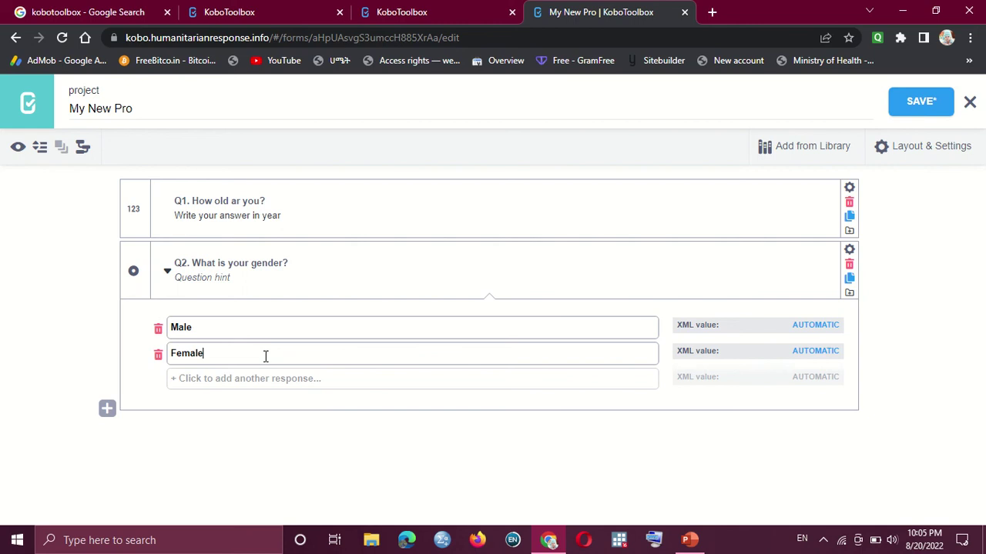
{"action": "left_click", "coordinate": [168, 275]}
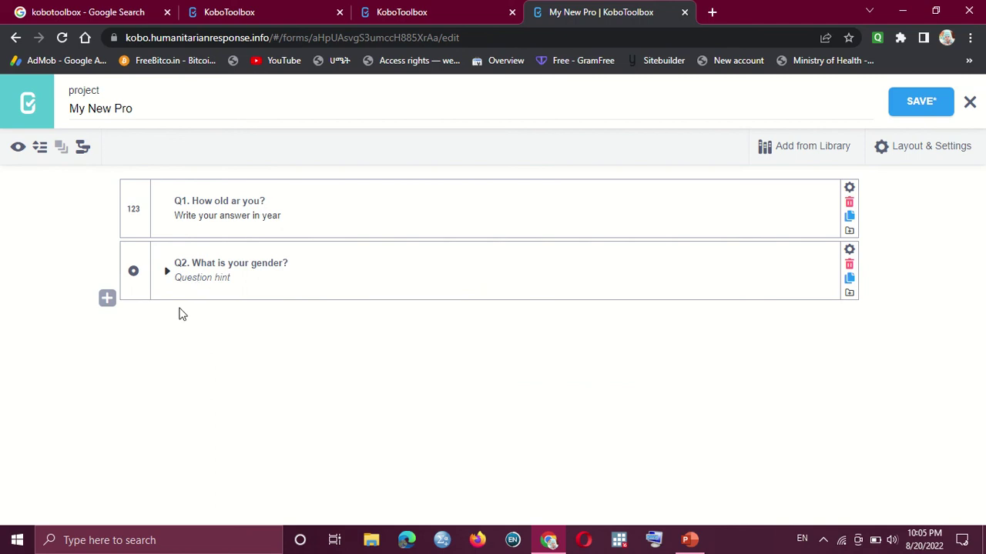
Add a Select One question titled "Q3. Are you married?" below Q2
{"action": "left_click", "coordinate": [108, 300]}
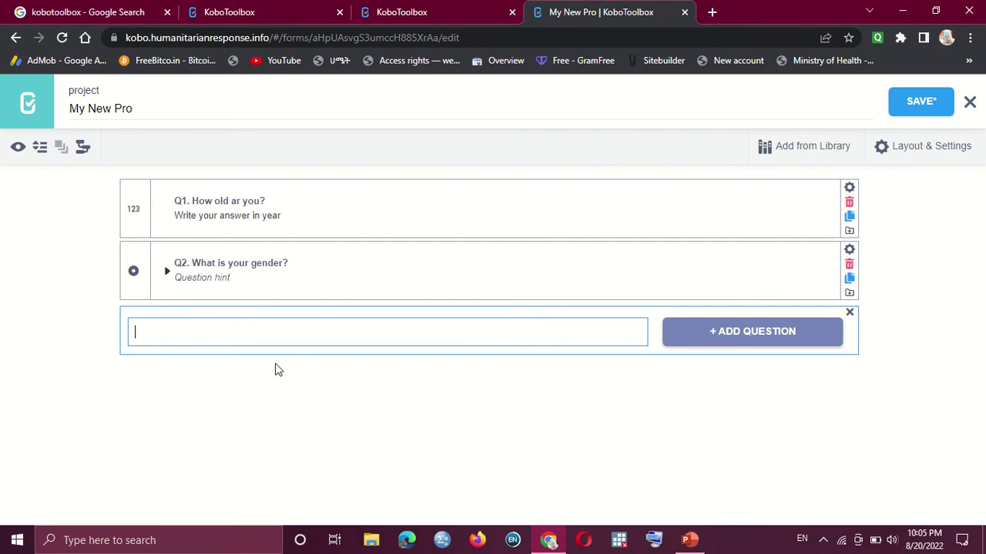
{"action": "type", "text": "Q3. Are you married?"}
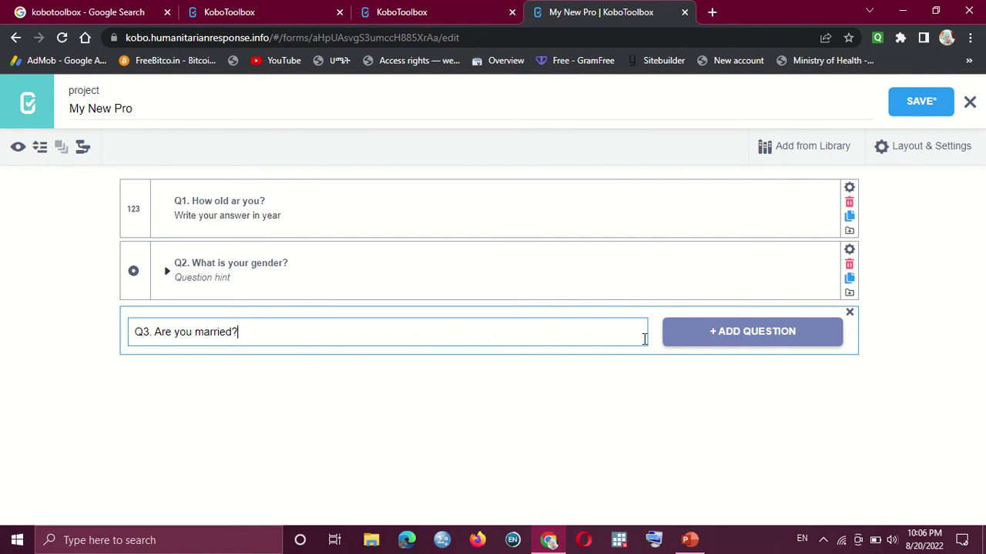
{"action": "left_click", "coordinate": [729, 339]}
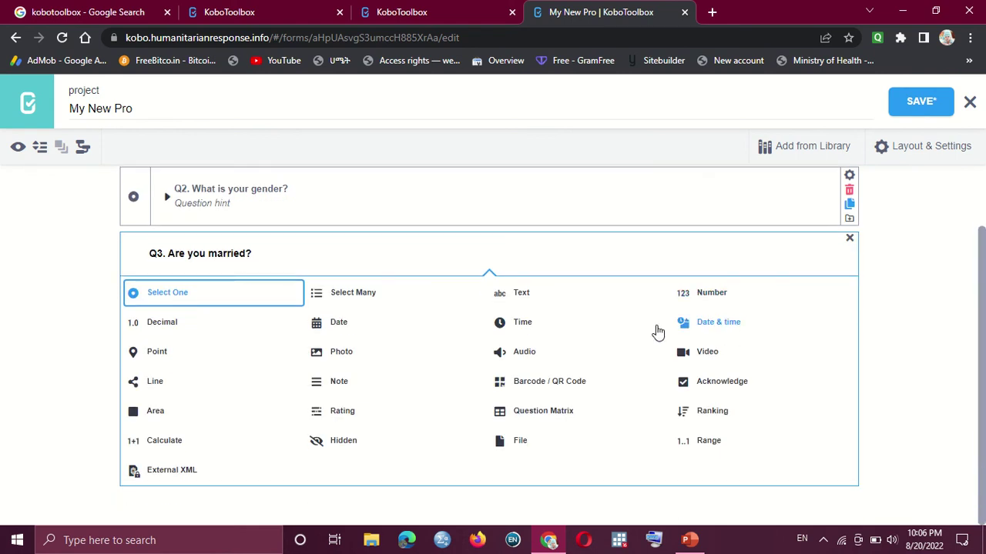
{"action": "left_click", "coordinate": [209, 297]}
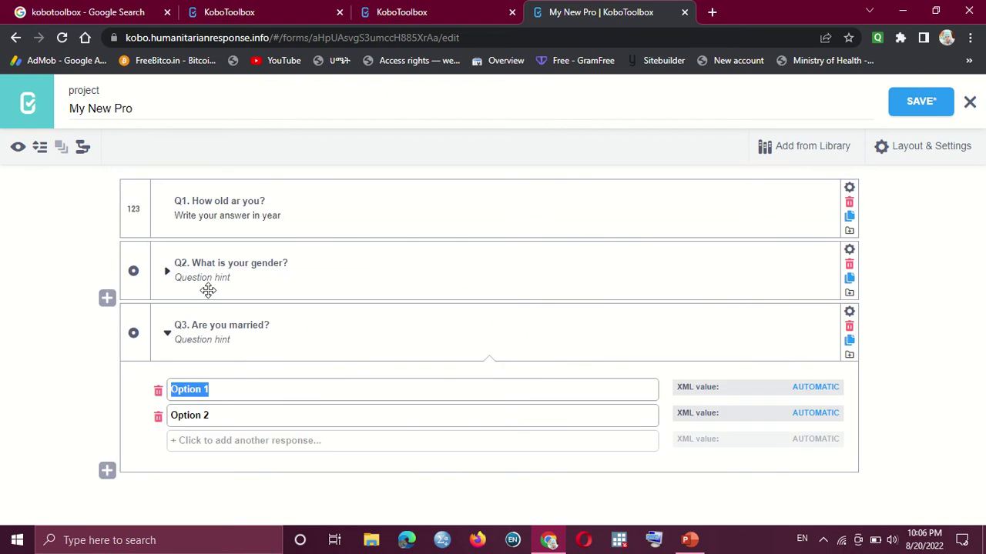
Set the two response options of Q3 to "Yes" and "No" and collapse the option list
{"action": "type", "text": "Yes"}
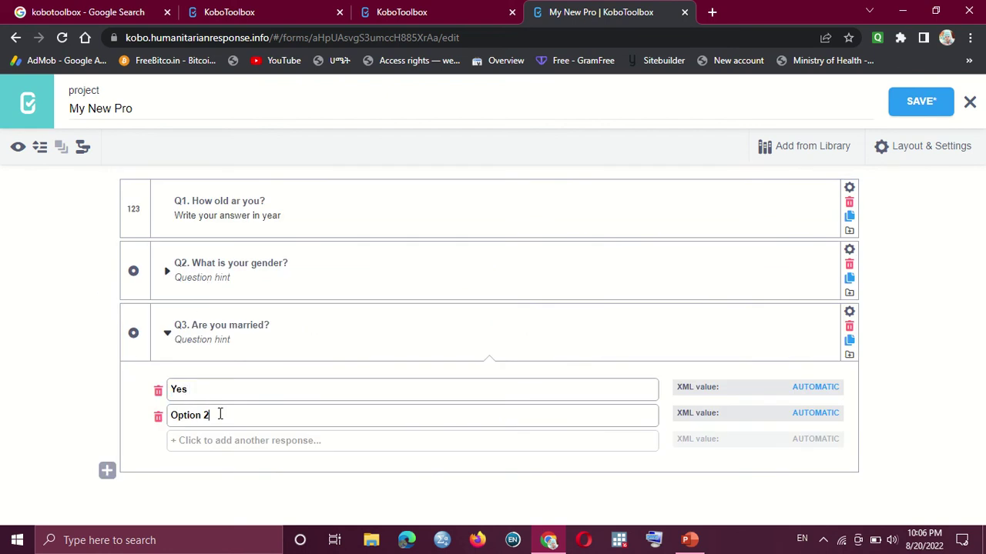
{"action": "key", "text": "BackSpace"}
{"action": "key", "text": "BackSpace"}
{"action": "key", "text": "BackSpace"}
{"action": "key", "text": "BackSpace"}
{"action": "key", "text": "BackSpace"}
{"action": "key", "text": "BackSpace"}
{"action": "key", "text": "BackSpace"}
{"action": "key", "text": "BackSpace"}
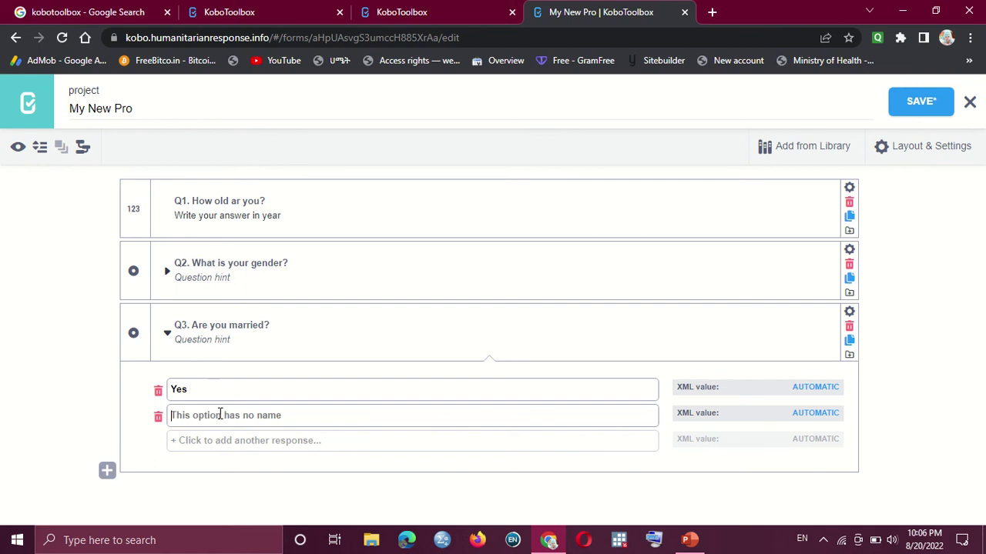
{"action": "type", "text": "No"}
{"action": "left_click", "coordinate": [165, 339]}
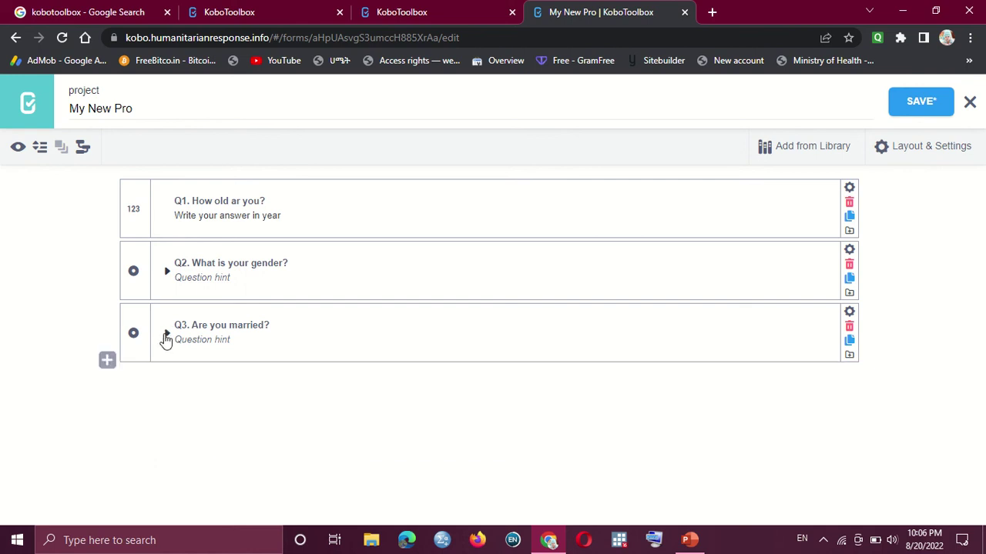
Add a Number question titled "Q4. How long you stayed with your wife/husband?" below Q3
{"action": "left_click", "coordinate": [109, 364]}
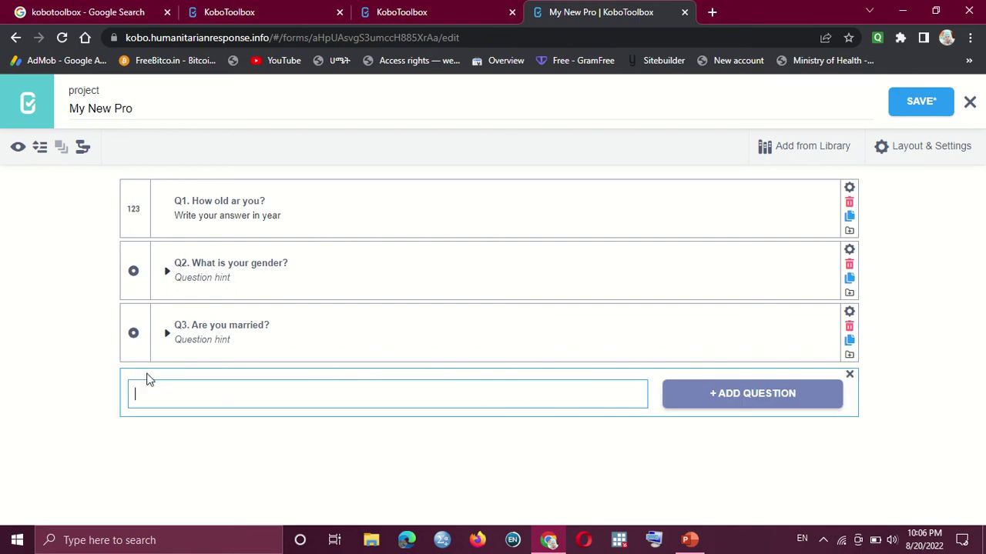
{"action": "type", "text": "Q4. How long you"}
{"action": "type", "text": "stayed with"}
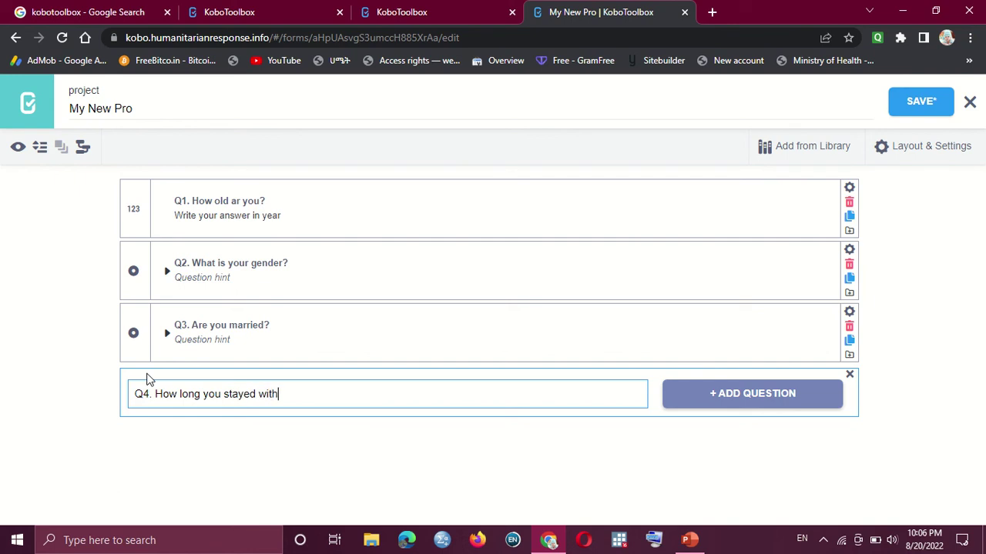
{"action": "type", "text": " y"}
{"action": "type", "text": "ou"}
{"action": "type", "text": "r wi"}
{"action": "type", "text": "fe"}
{"action": "type", "text": ">"}
{"action": "type", "text": "?"}
{"action": "key", "text": "Left"}
{"action": "type", "text": "/husbam"}
{"action": "key", "text": "BackSpace"}
{"action": "type", "text": "nd"}
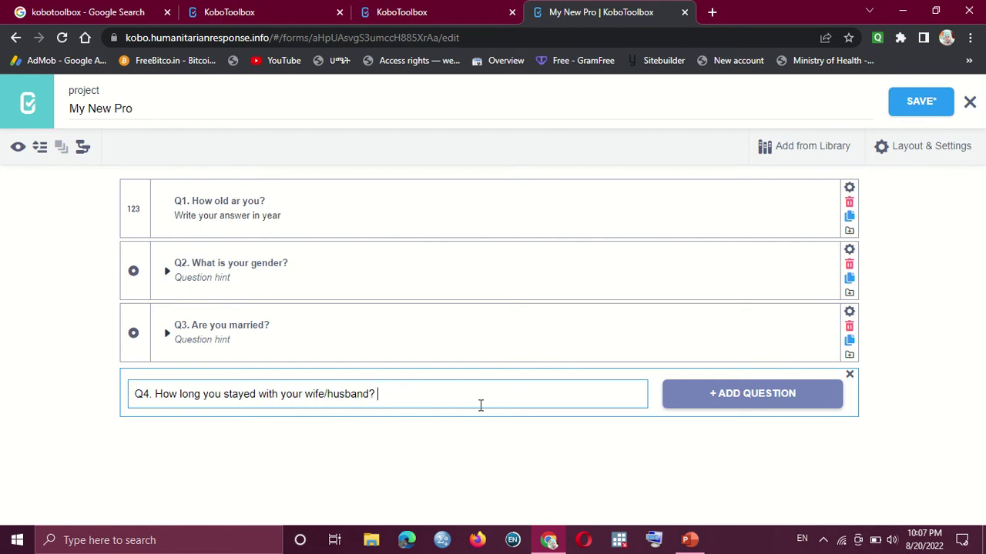
{"action": "left_click", "coordinate": [728, 397]}
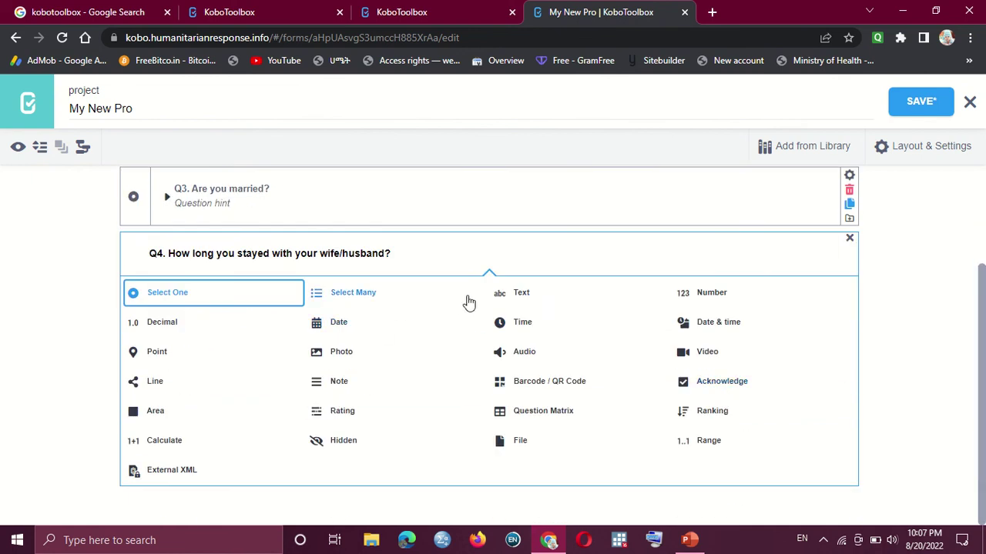
{"action": "left_click", "coordinate": [701, 298]}
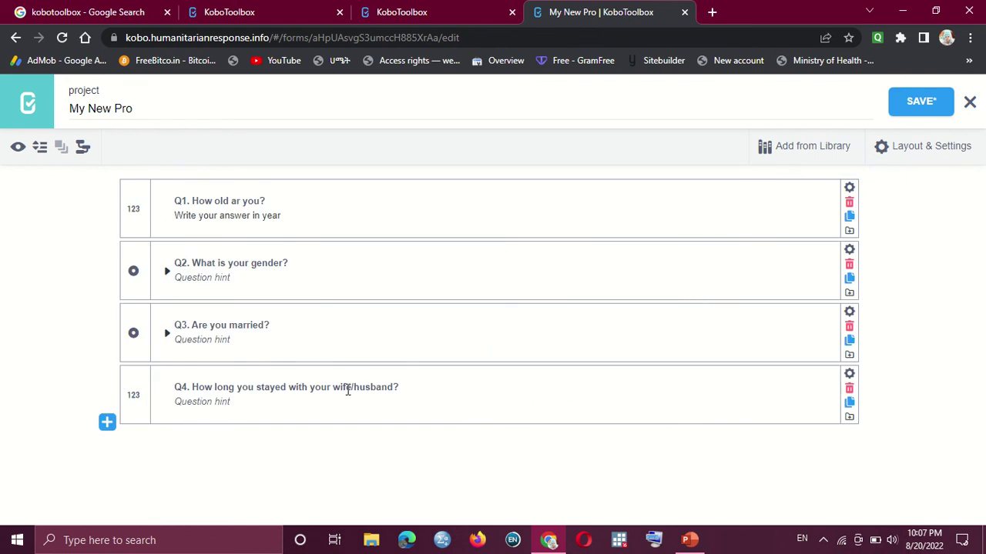
Enter "Write it in year" as the question hint for Q4
{"action": "left_click", "coordinate": [239, 401]}
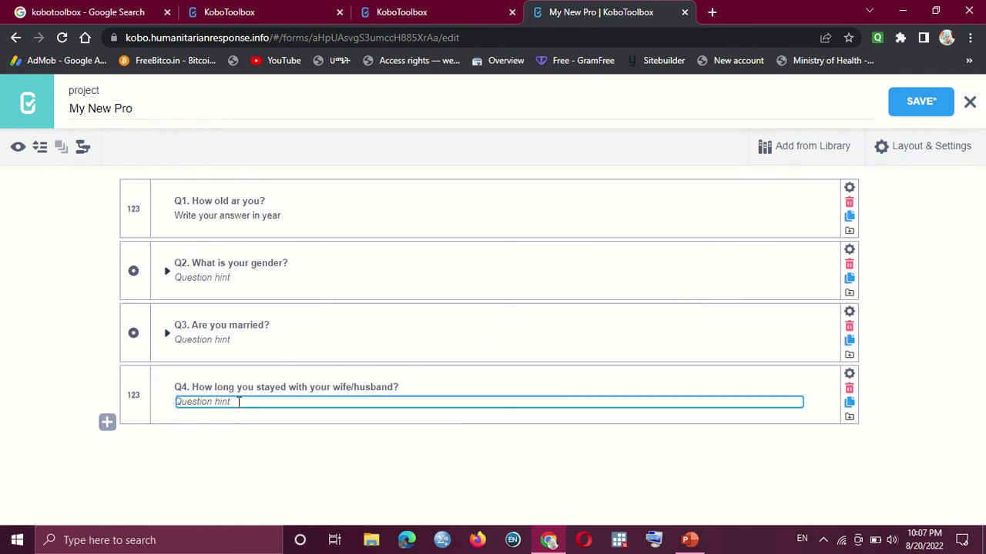
{"action": "type", "text": "Write it in year"}
{"action": "left_click", "coordinate": [218, 447]}
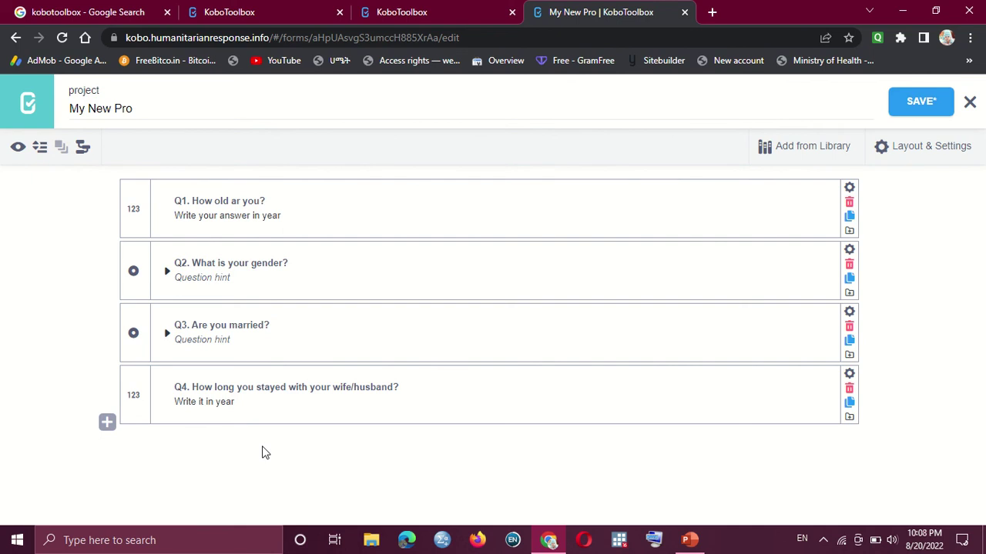
{"action": "left_click", "coordinate": [139, 206]}
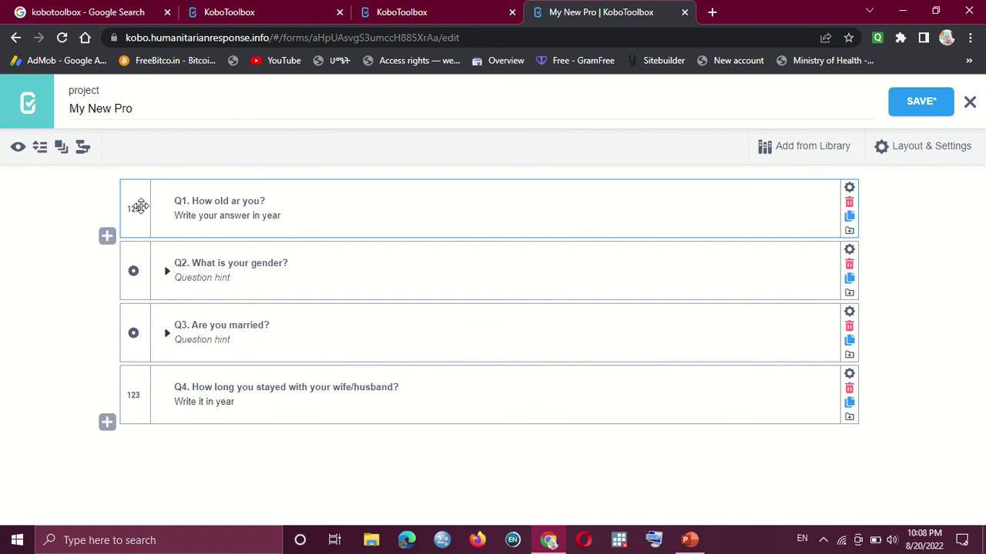
{"action": "left_click", "coordinate": [138, 264]}
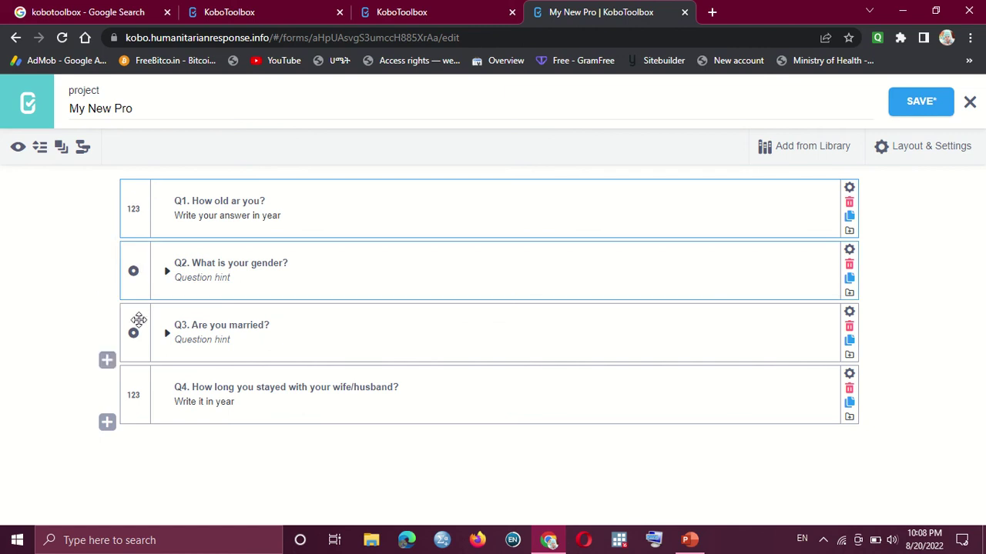
{"action": "left_click", "coordinate": [138, 320]}
{"action": "left_click", "coordinate": [138, 394]}
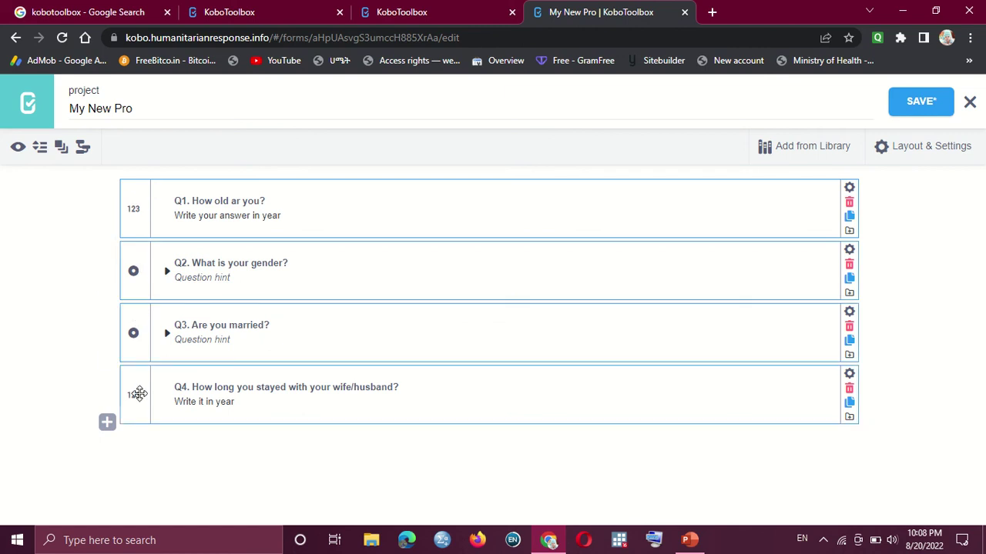
Select all four questions, Q1 to Q4, and combine them into one group
{"action": "left_click", "coordinate": [143, 205]}
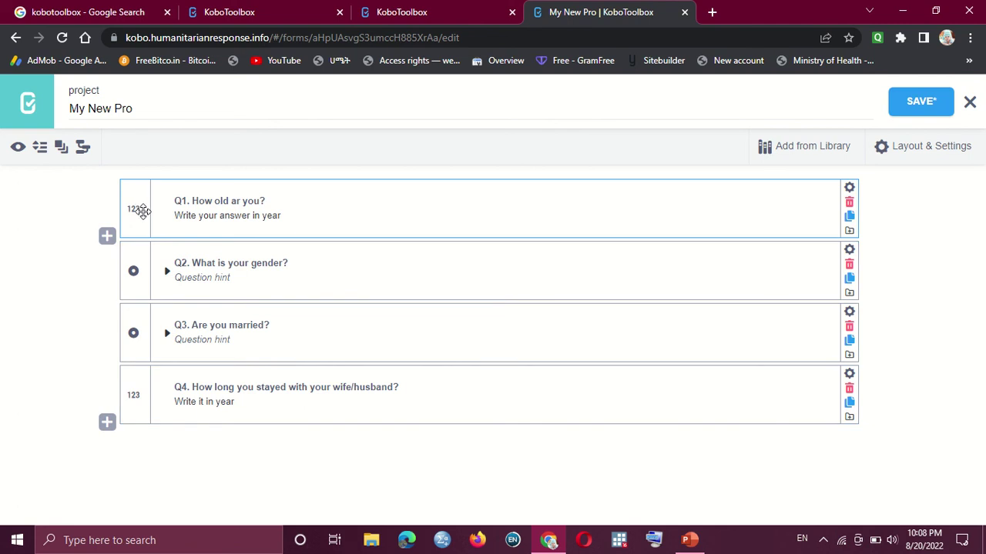
{"action": "left_click", "coordinate": [136, 266]}
{"action": "left_click", "coordinate": [141, 326]}
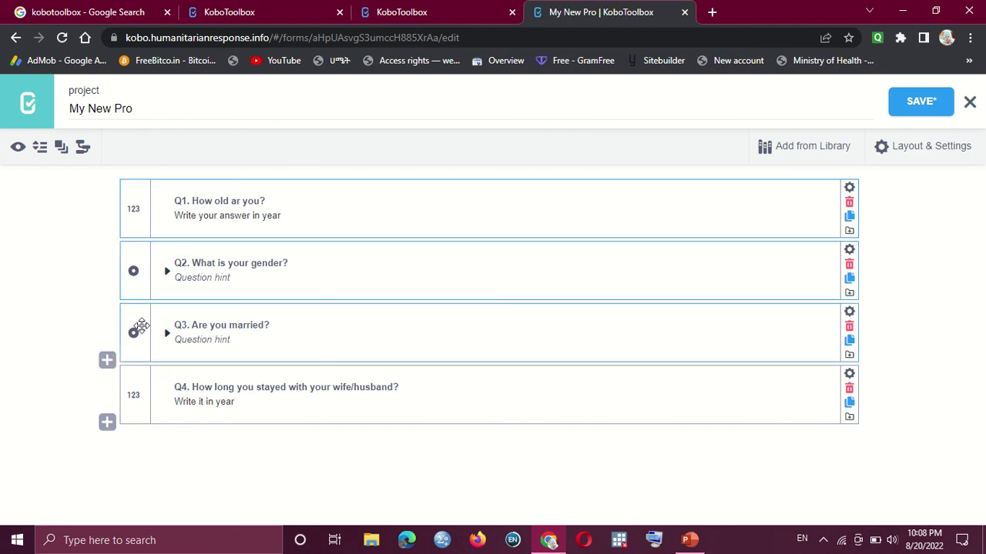
{"action": "left_click", "coordinate": [138, 394]}
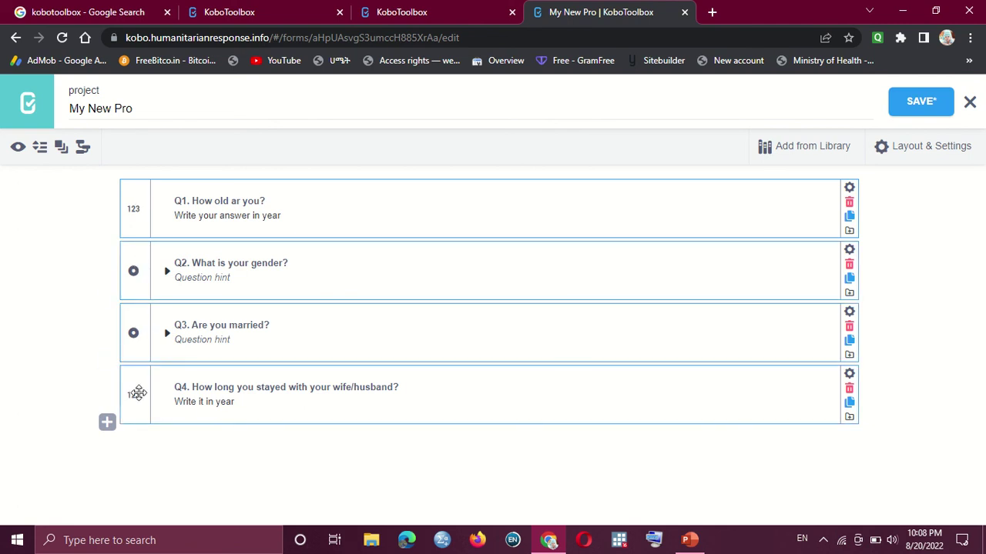
{"action": "left_click", "coordinate": [61, 149]}
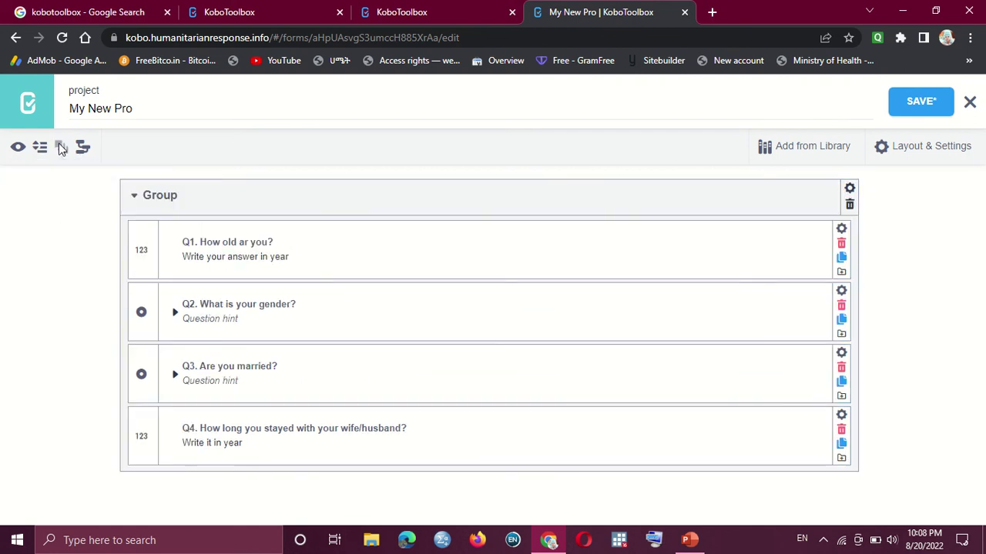
Rename the new question group as "Sociodemographic charactoristics"
{"action": "left_click", "coordinate": [183, 195]}
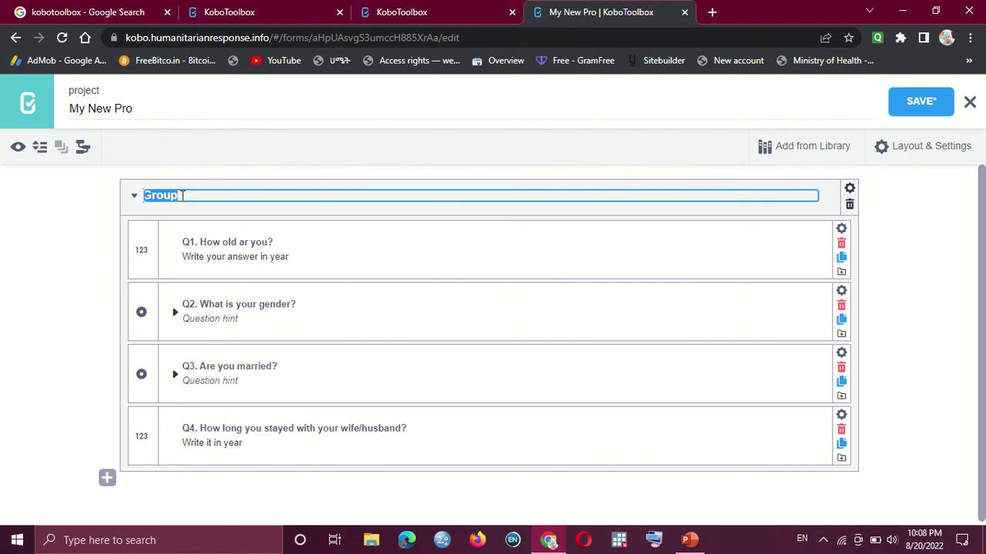
{"action": "key", "text": "BackSpace"}
{"action": "type", "text": "Sociodemograph"}
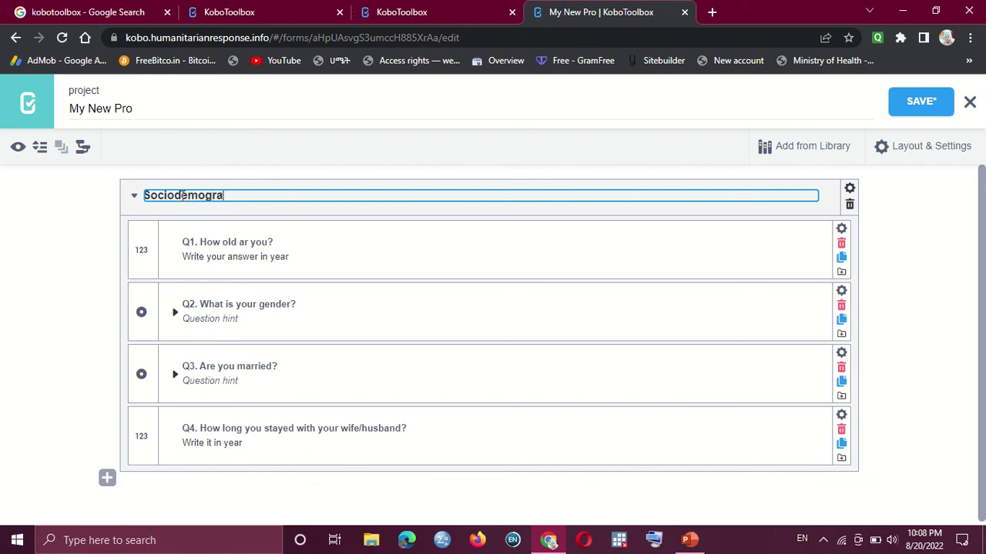
{"action": "type", "text": "c charactoris"}
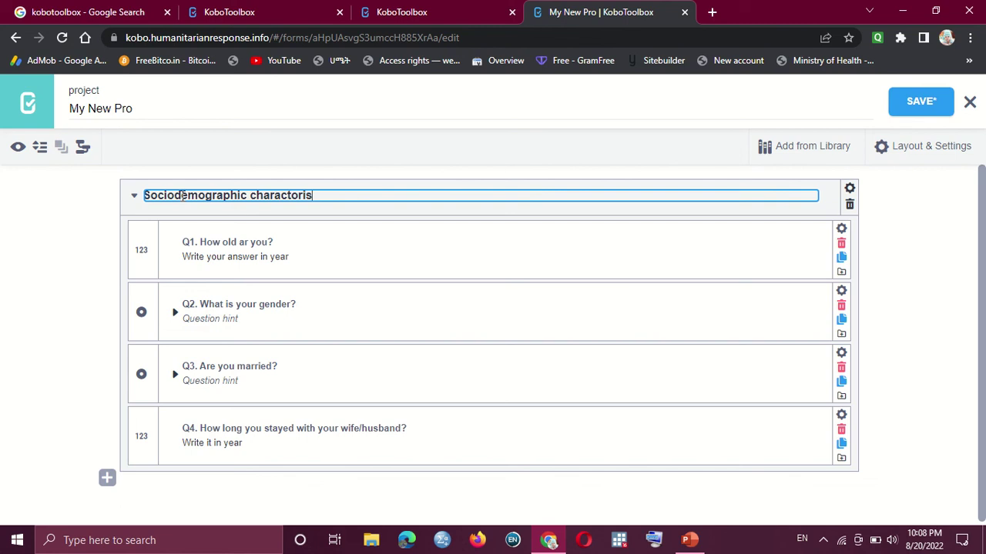
{"action": "type", "text": "tics"}
{"action": "left_click", "coordinate": [100, 209]}
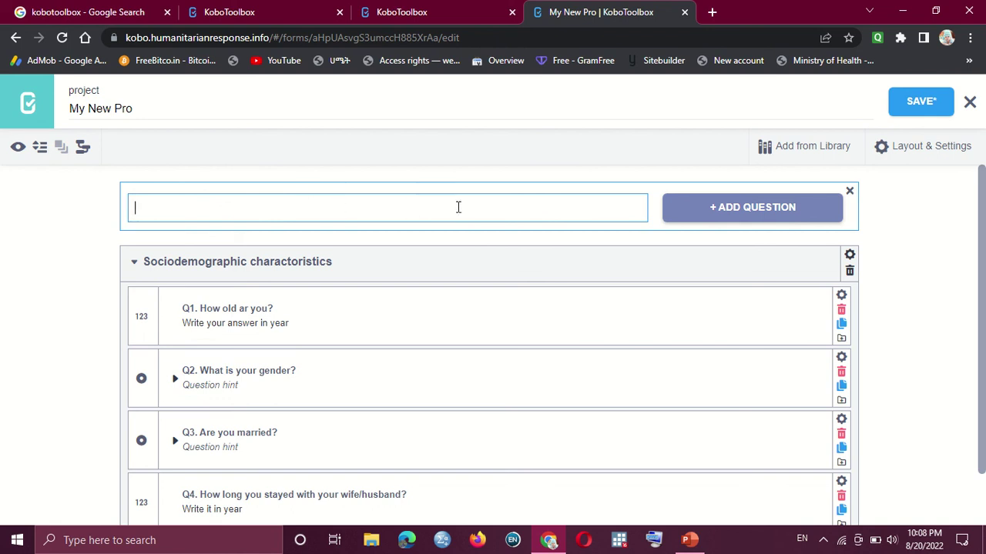
{"action": "left_click", "coordinate": [850, 192]}
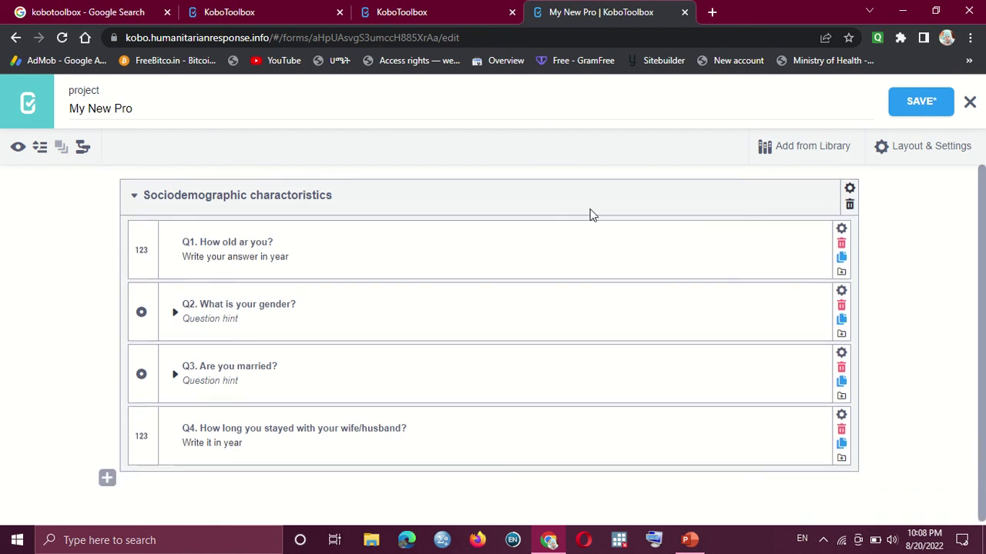
Collapse the "Sociodemographic charactoristics" group and expand it again
{"action": "left_click", "coordinate": [134, 199]}
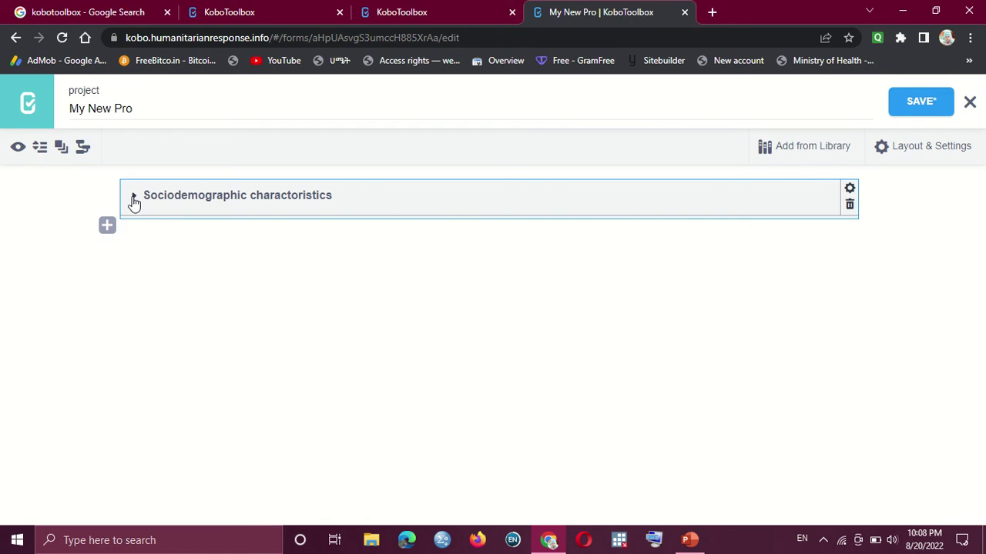
{"action": "left_click", "coordinate": [134, 199]}
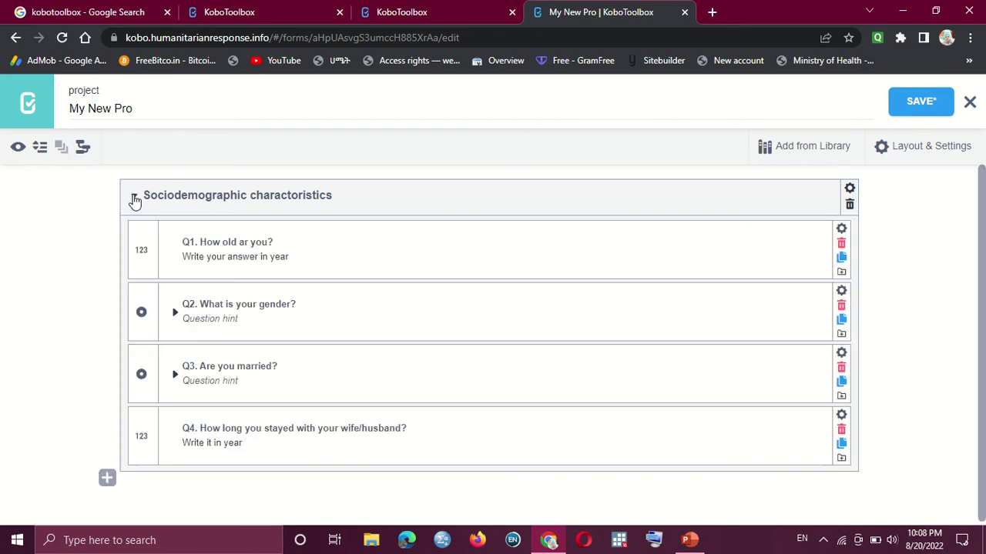
{"action": "mouse_move", "coordinate": [118, 482]}
Set the mandatory response of Q1 to Yes and close its settings
{"action": "left_click", "coordinate": [728, 242]}
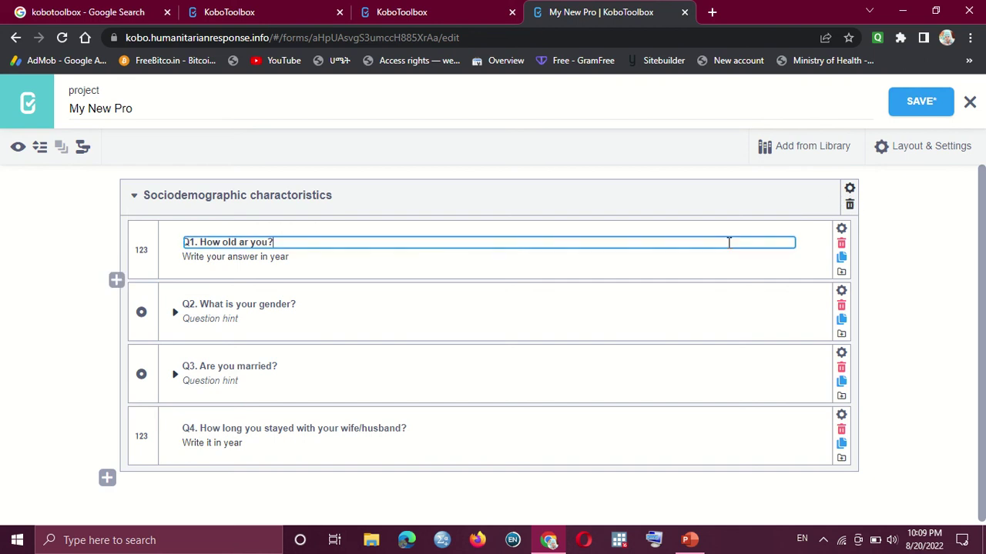
{"action": "left_click", "coordinate": [842, 231]}
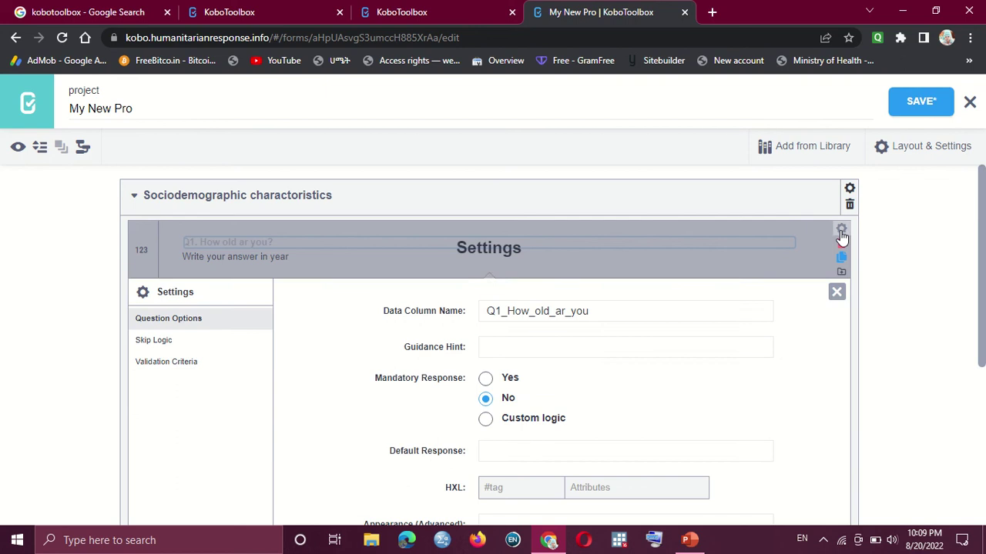
{"action": "scroll", "coordinate": [981, 196], "scroll_direction": "down", "scroll_amount": 2}
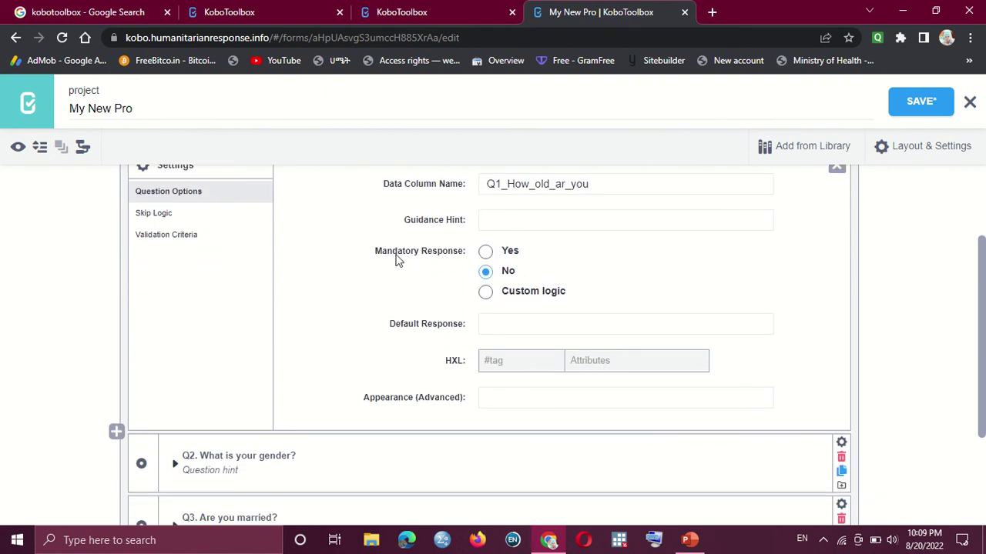
{"action": "left_click", "coordinate": [484, 258]}
{"action": "left_click", "coordinate": [838, 173]}
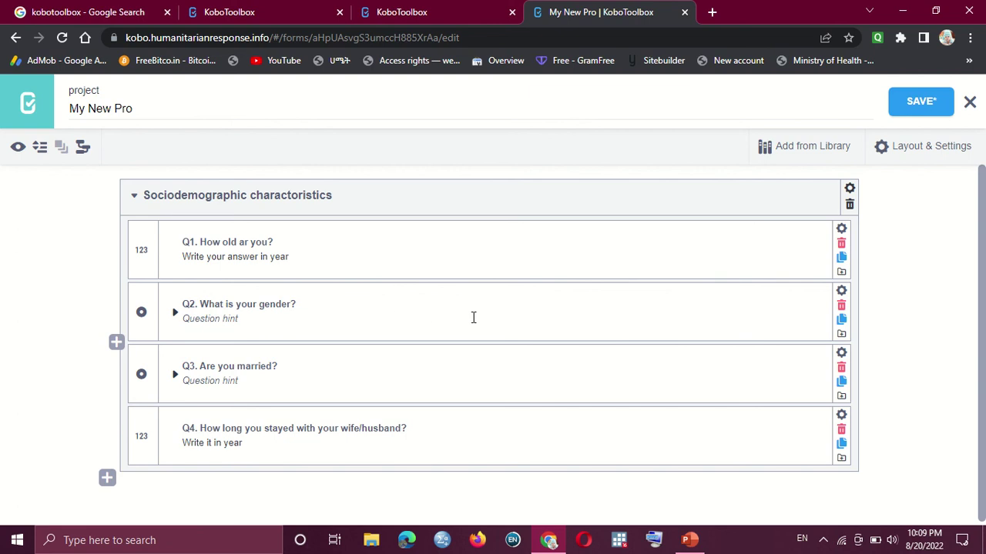
Add a validation condition to Q1 requiring the response to be Greater Than (>) 17
{"action": "left_click", "coordinate": [842, 231]}
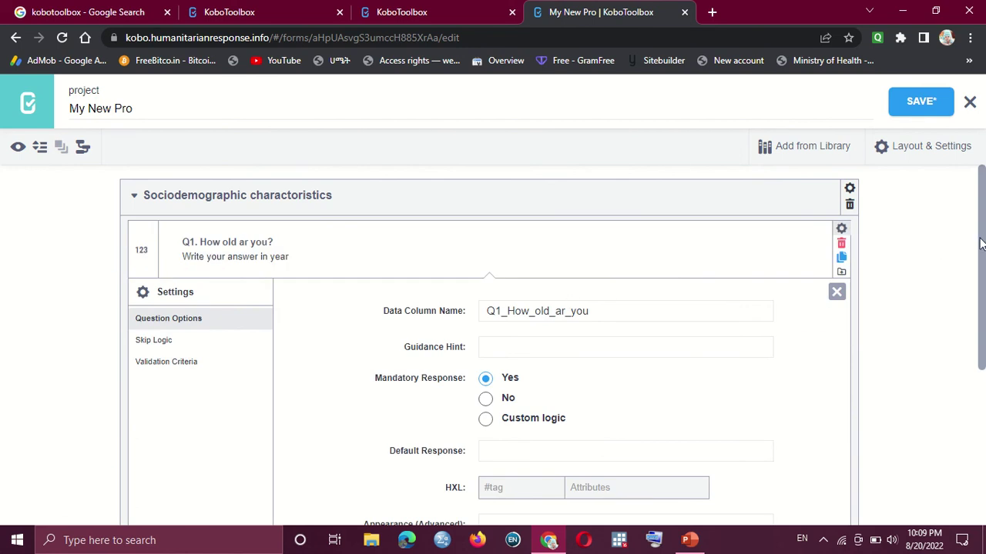
{"action": "scroll", "coordinate": [984, 206], "scroll_direction": "down", "scroll_amount": 2}
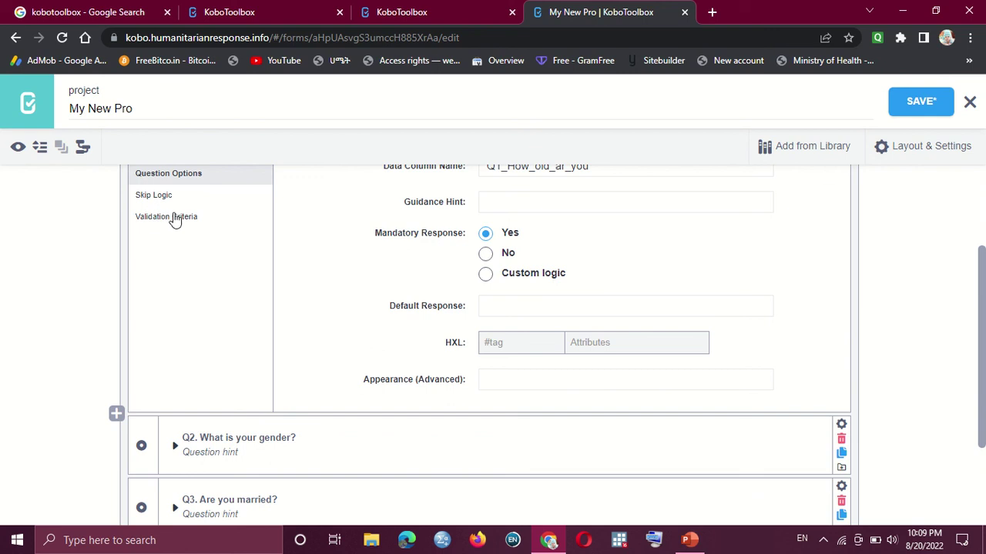
{"action": "left_click", "coordinate": [175, 220]}
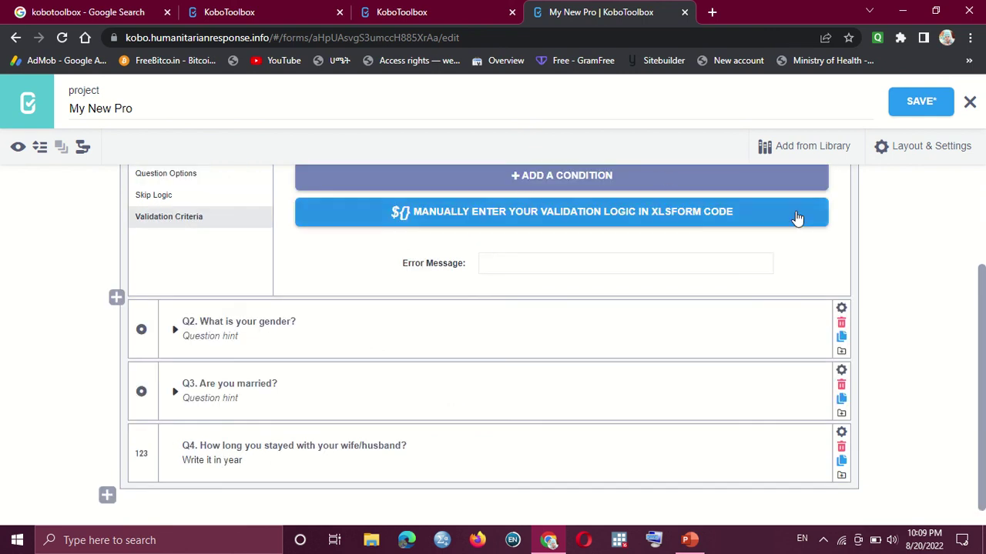
{"action": "scroll", "coordinate": [974, 281], "scroll_direction": "up", "scroll_amount": 1}
{"action": "scroll", "coordinate": [974, 281], "scroll_direction": "up", "scroll_amount": 1}
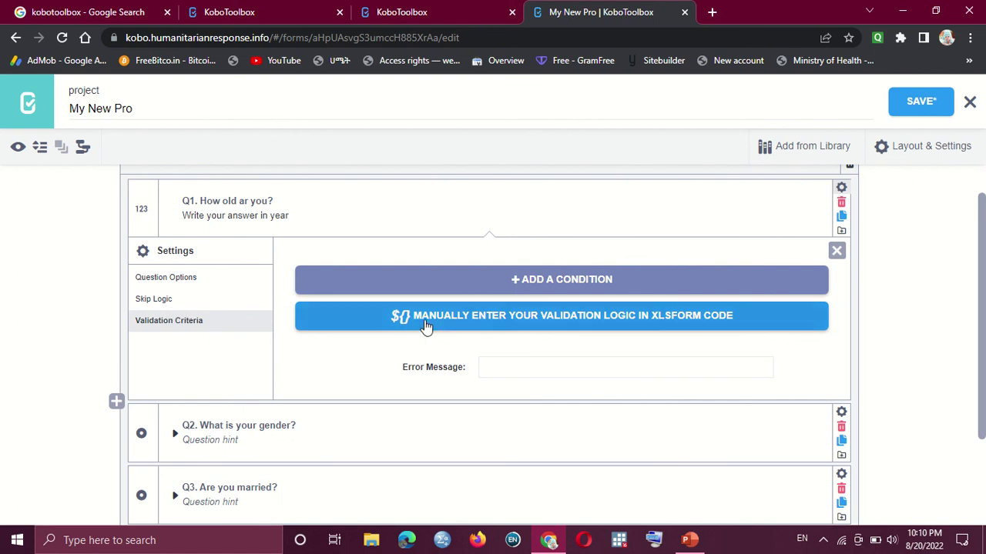
{"action": "left_click", "coordinate": [550, 285]}
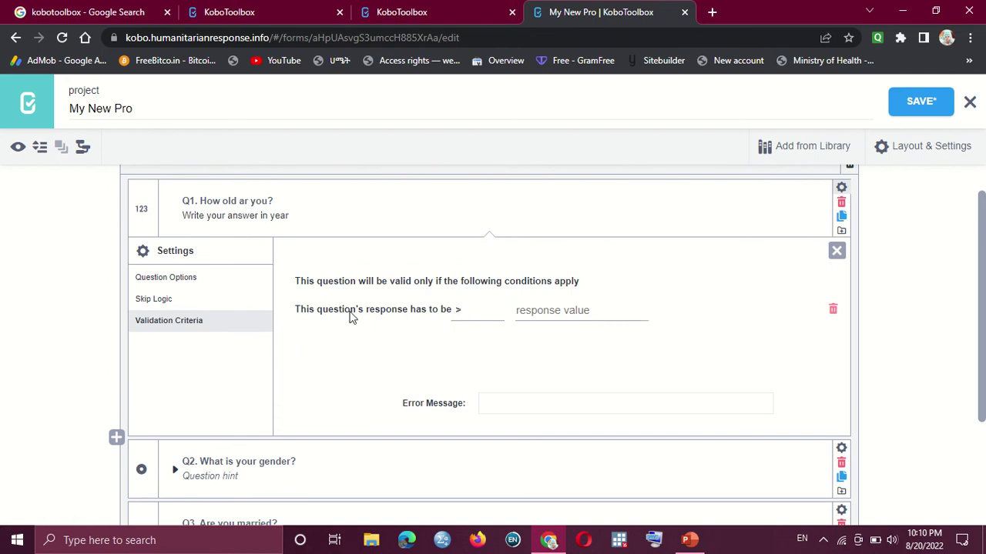
{"action": "left_click", "coordinate": [460, 317]}
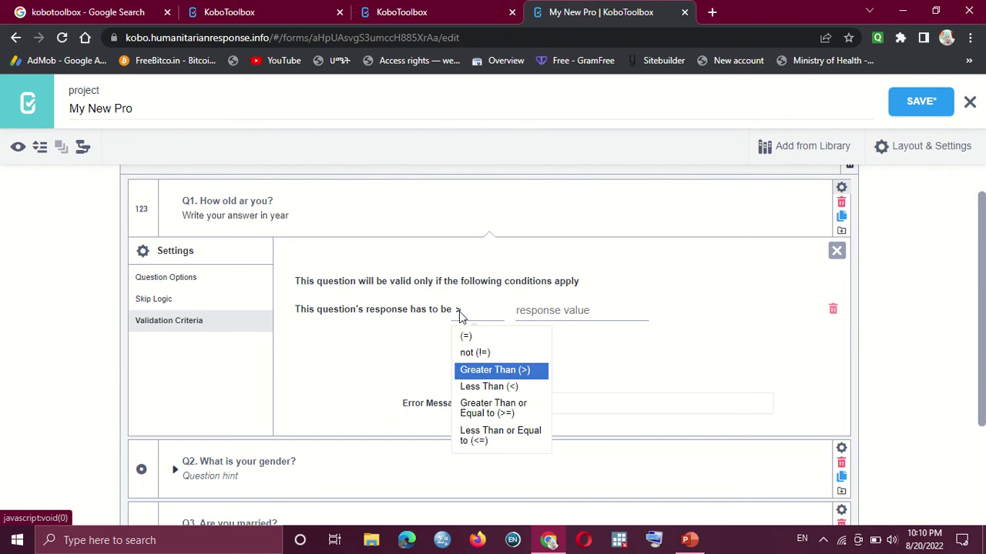
{"action": "left_click", "coordinate": [499, 371]}
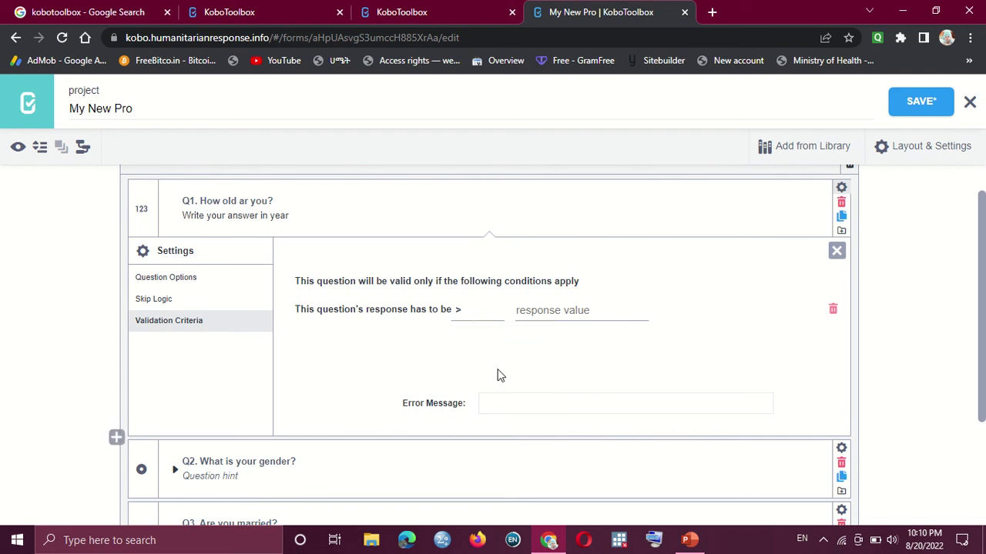
{"action": "left_click", "coordinate": [543, 311]}
{"action": "type", "text": "17"}
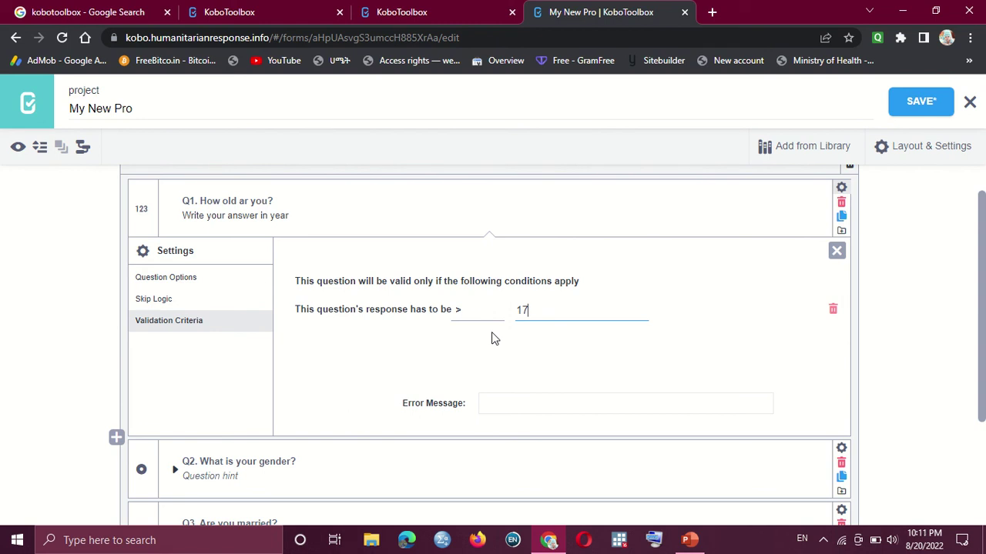
{"action": "left_click", "coordinate": [476, 348]}
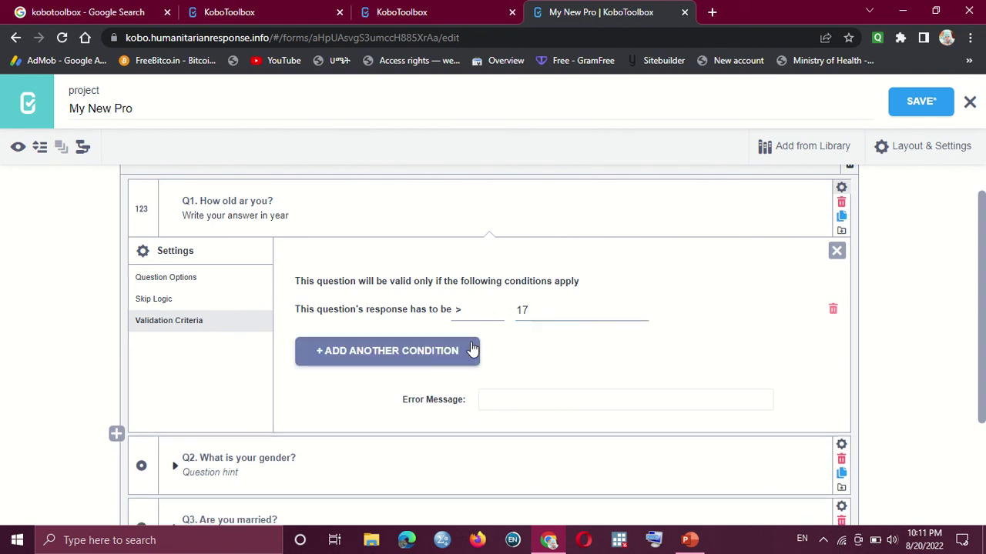
Add a second validation condition to Q1 requiring the response to be Less Than (<) 100, and close its settings
{"action": "left_click", "coordinate": [412, 358]}
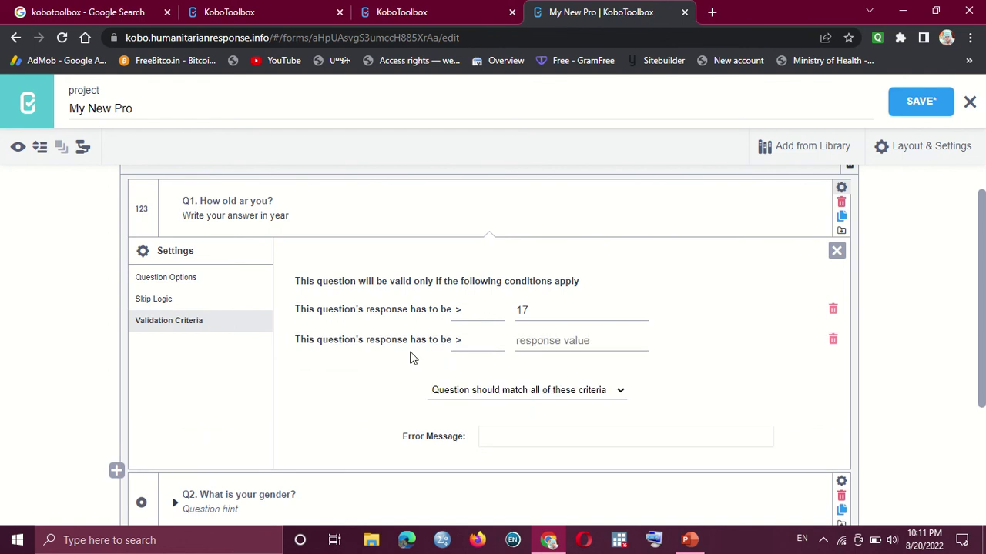
{"action": "left_click", "coordinate": [459, 347]}
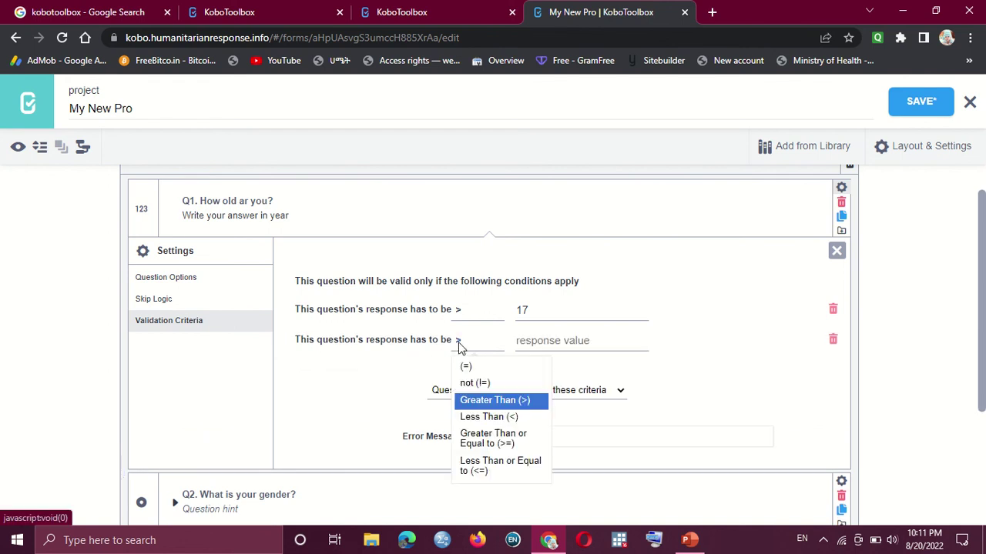
{"action": "left_click", "coordinate": [474, 420]}
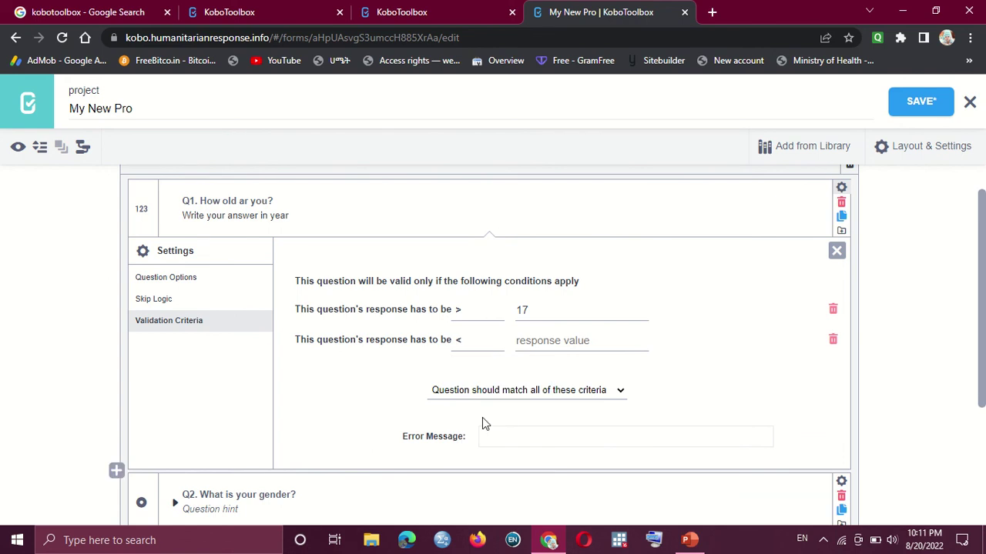
{"action": "left_click", "coordinate": [556, 340]}
{"action": "type", "text": "100"}
{"action": "left_click", "coordinate": [364, 401]}
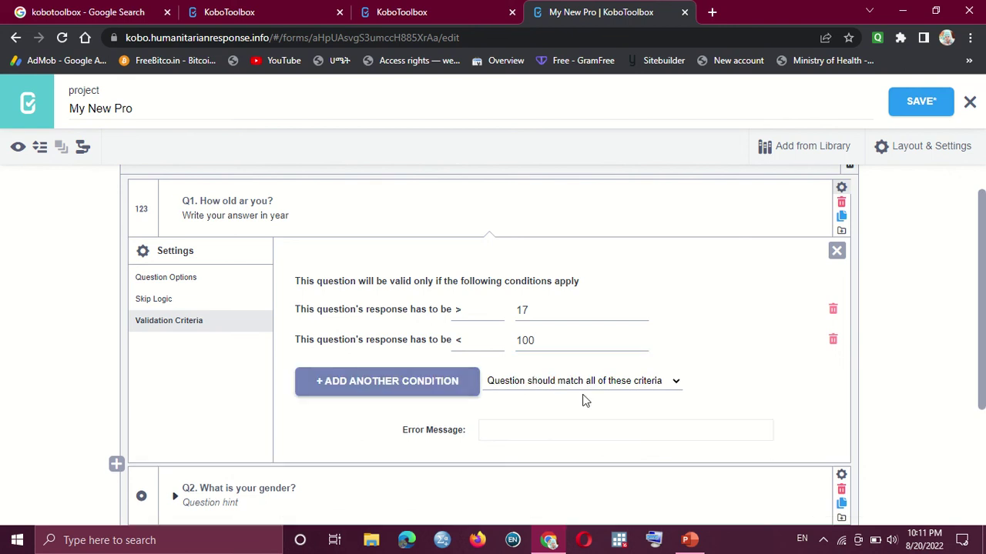
{"action": "left_click", "coordinate": [835, 249]}
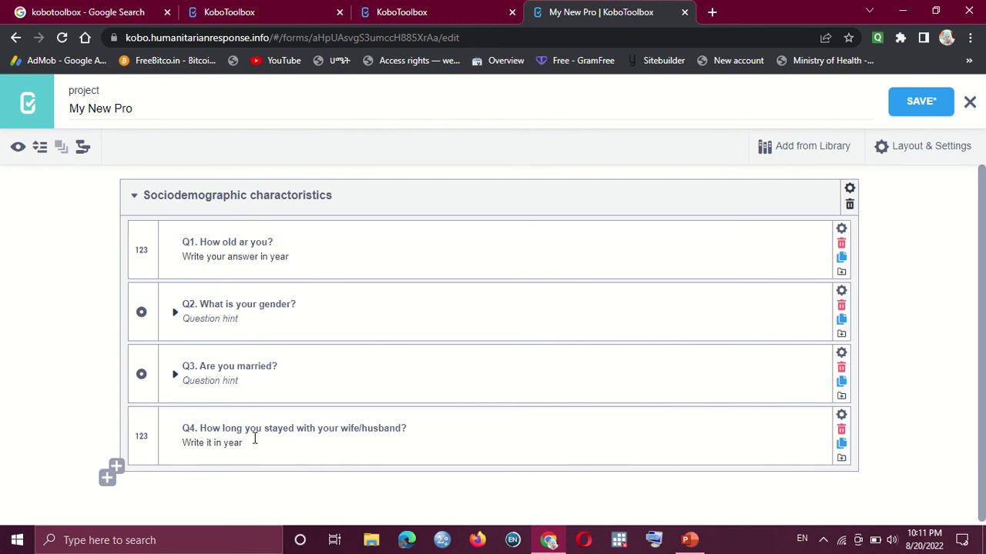
Set the mandatory response of Q4 to Yes
{"action": "left_click", "coordinate": [254, 438]}
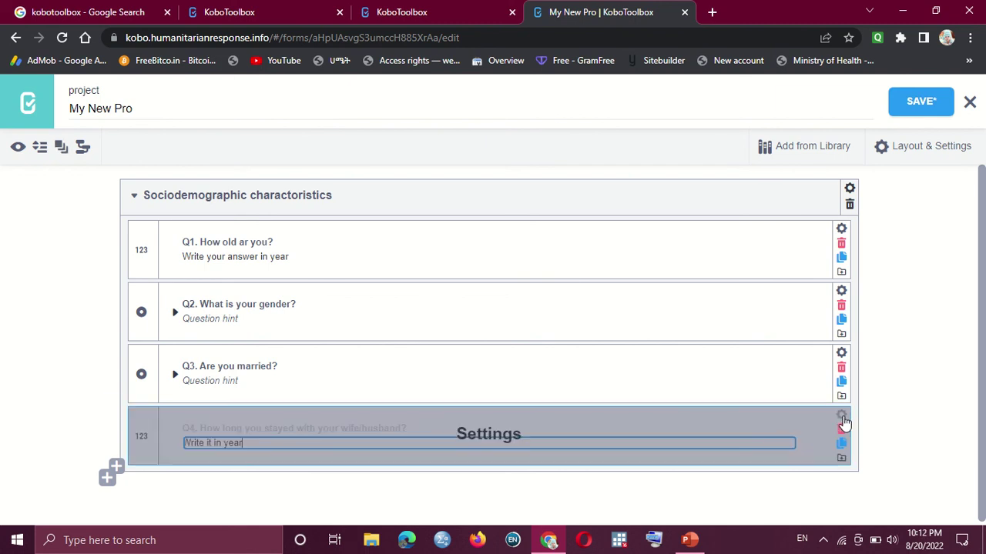
{"action": "left_click", "coordinate": [843, 421]}
{"action": "scroll", "coordinate": [984, 369], "scroll_direction": "down", "scroll_amount": 1}
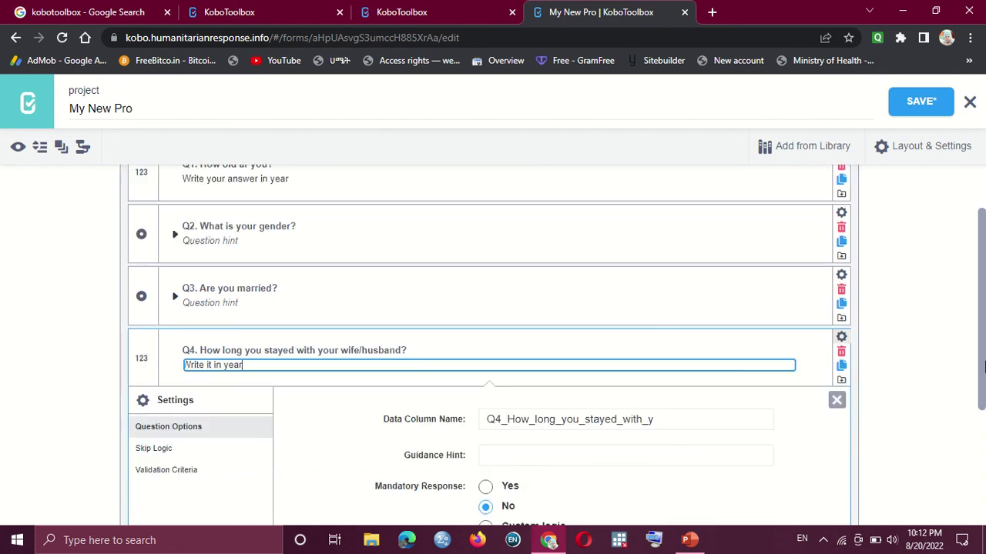
{"action": "left_click_drag", "start_coordinate": [984, 368], "coordinate": [984, 453]}
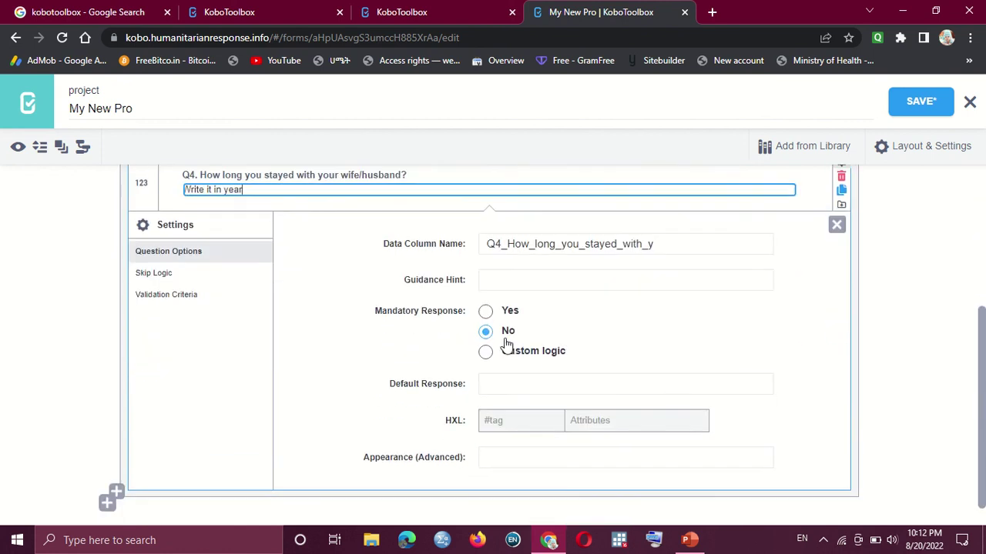
{"action": "left_click", "coordinate": [488, 316]}
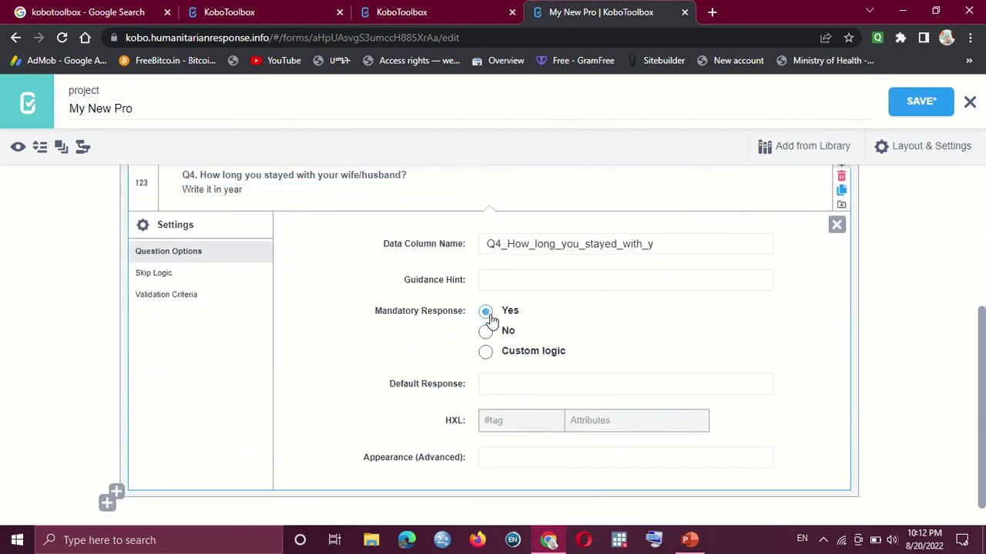
Add a skip logic condition to Q4 so it displays only if Q3 "Are you married?" = Yes, and close its settings
{"action": "left_click", "coordinate": [153, 273]}
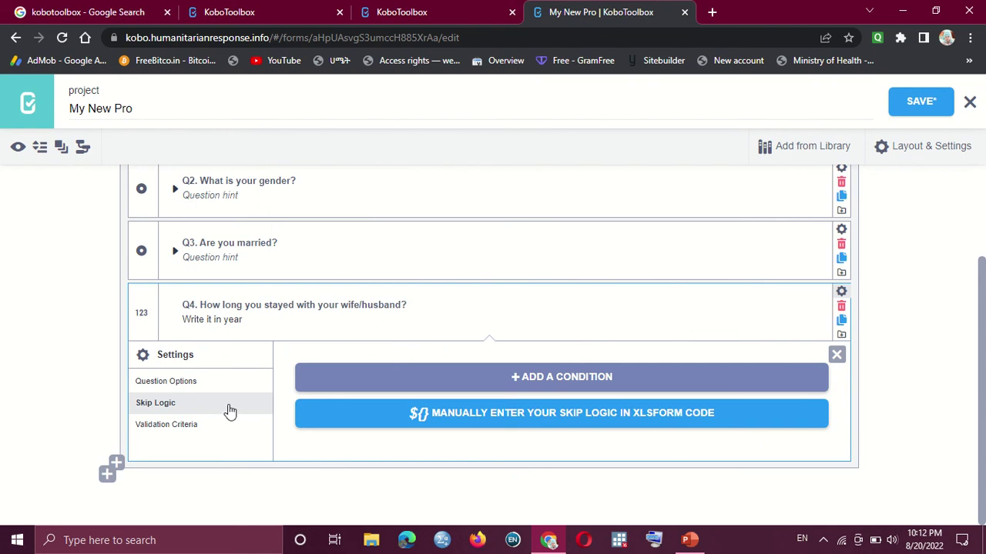
{"action": "left_click", "coordinate": [561, 377]}
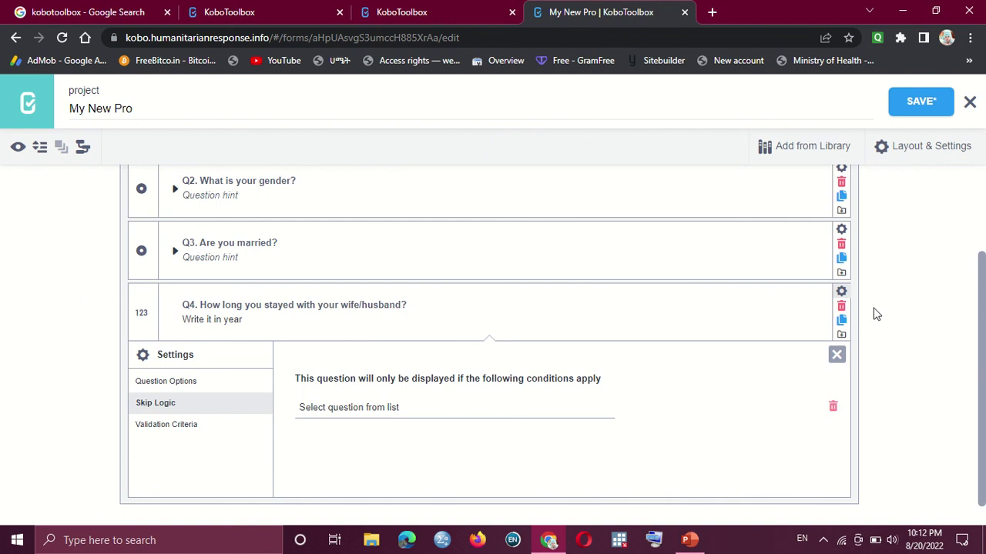
{"action": "scroll", "coordinate": [462, 370], "scroll_direction": "down", "scroll_amount": 1}
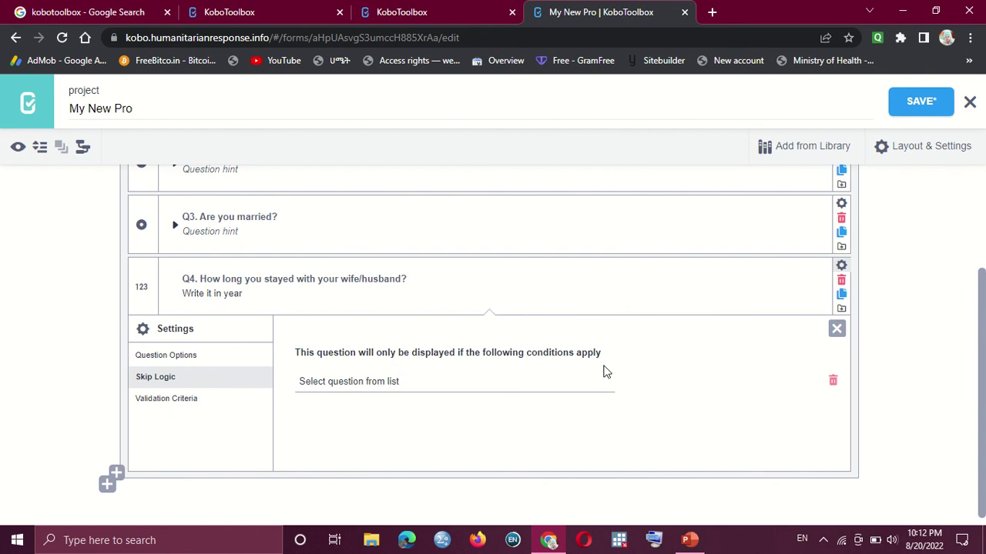
{"action": "left_click", "coordinate": [403, 388]}
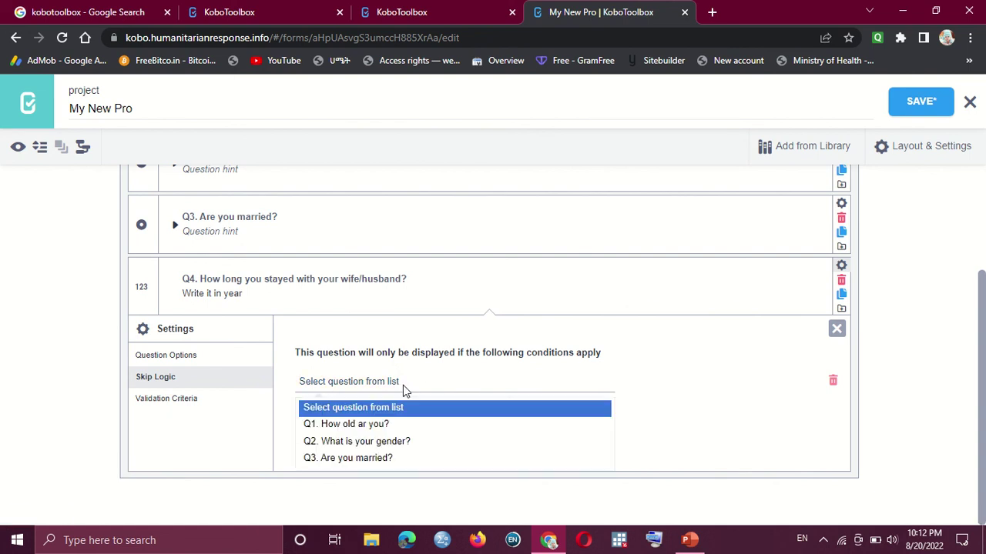
{"action": "left_click", "coordinate": [342, 460]}
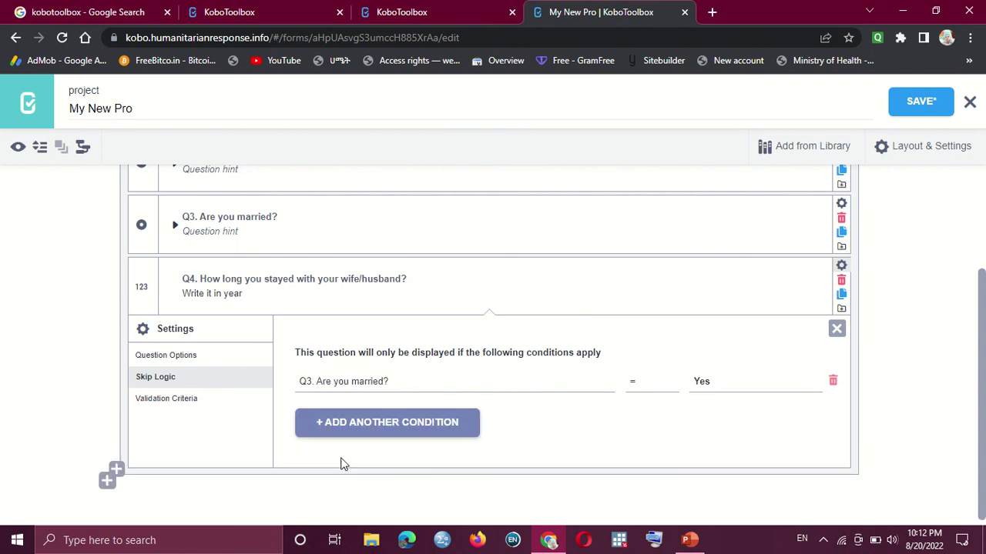
{"action": "left_click", "coordinate": [703, 384]}
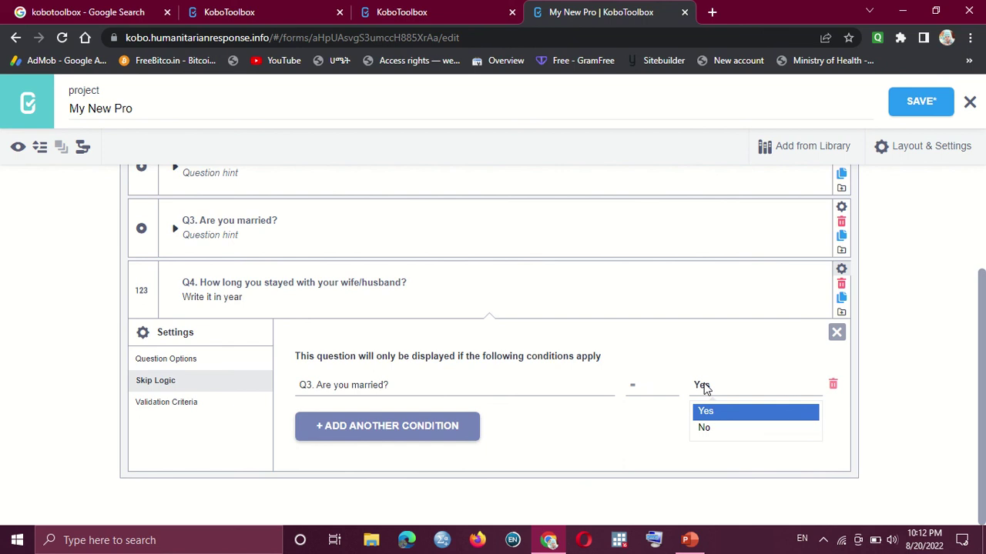
{"action": "left_click", "coordinate": [706, 388]}
{"action": "left_click", "coordinate": [703, 386]}
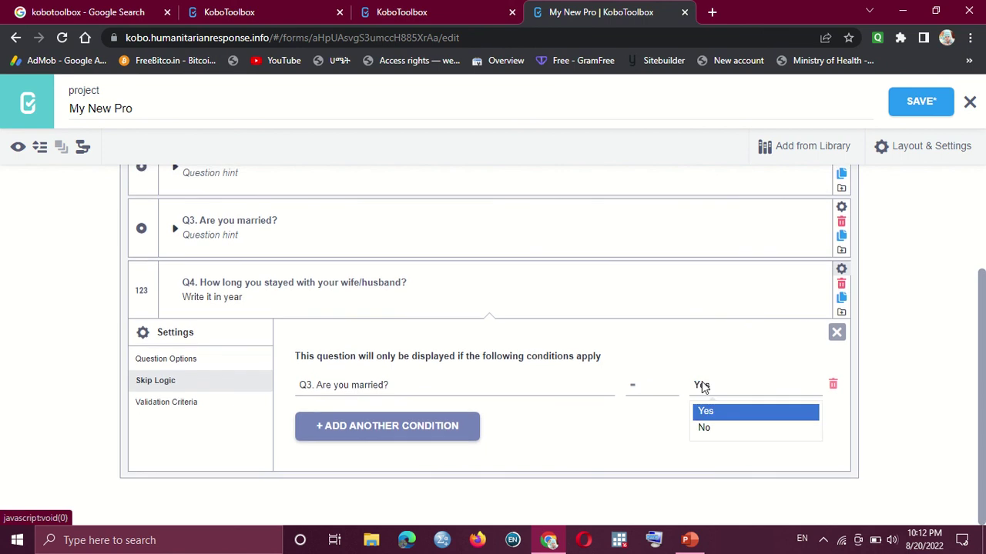
{"action": "left_click", "coordinate": [703, 386]}
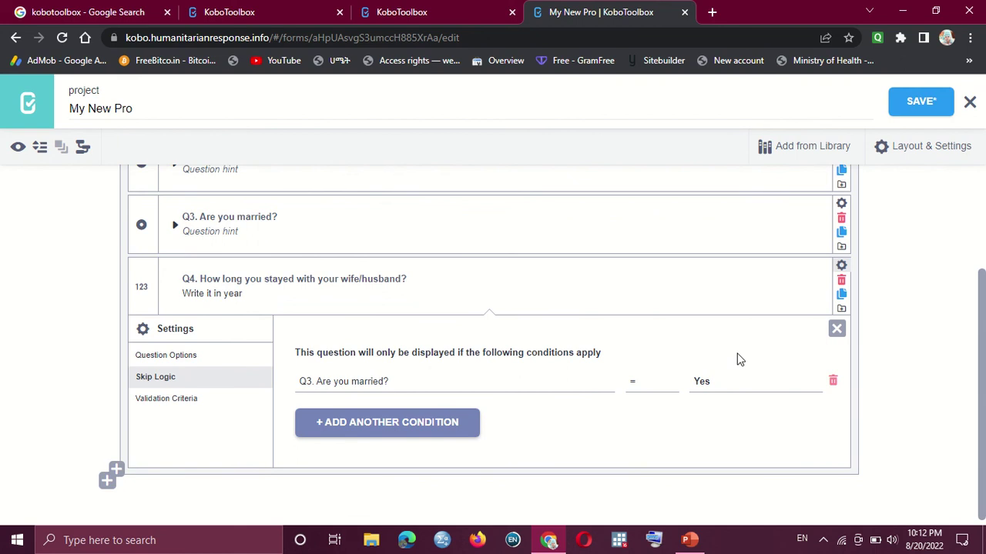
{"action": "left_click", "coordinate": [837, 330]}
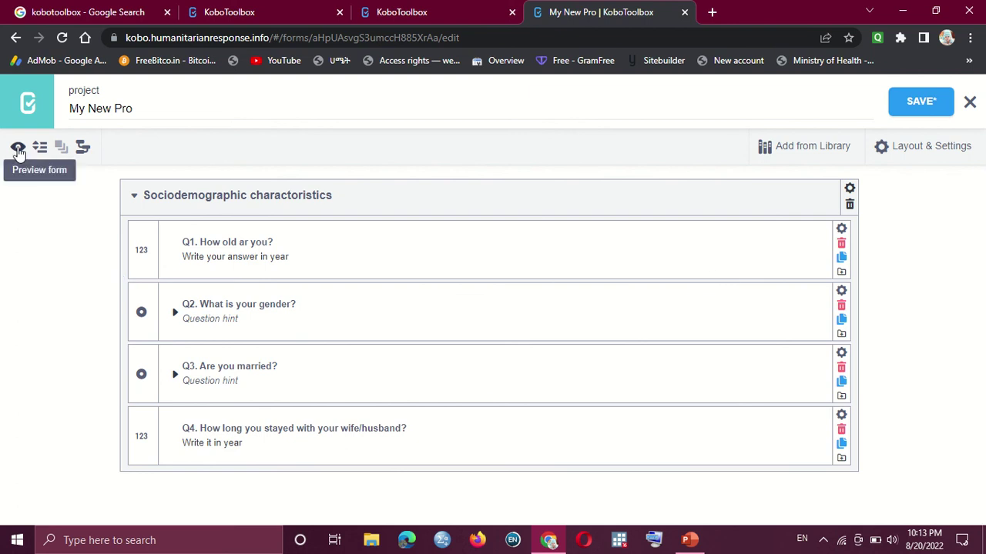
Preview the form and answer Q2 "What is your gender?" with Male
{"action": "left_click", "coordinate": [17, 150]}
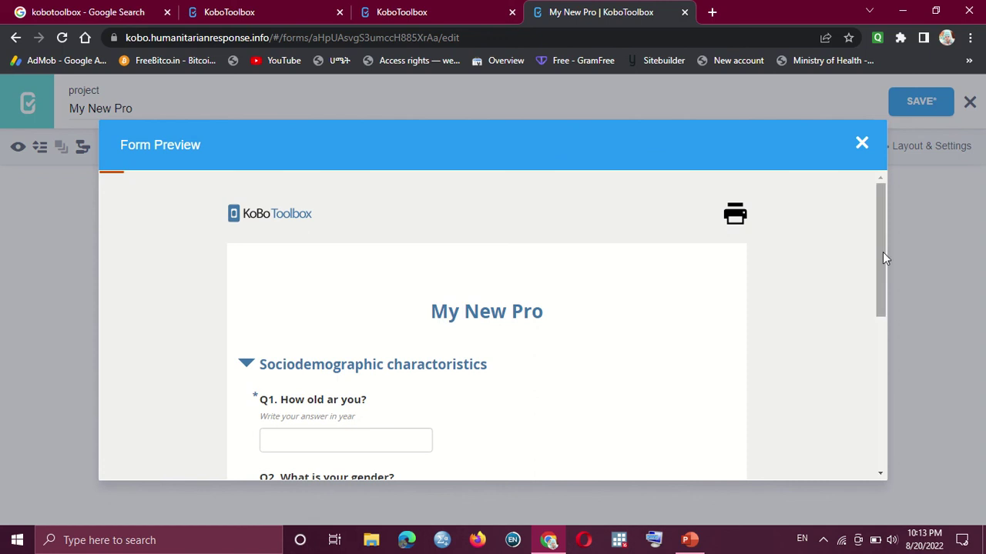
{"action": "left_click_drag", "start_coordinate": [883, 246], "coordinate": [836, 328]}
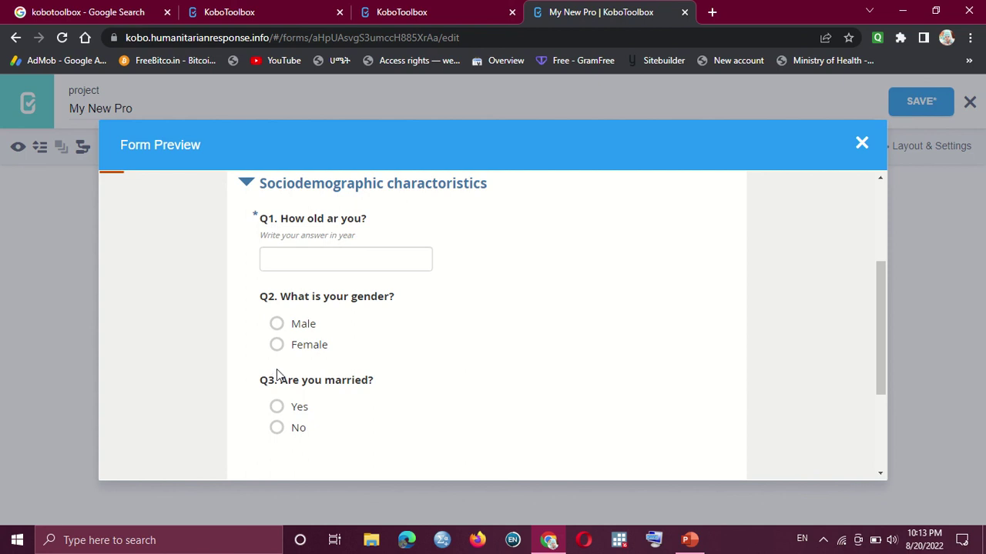
{"action": "left_click", "coordinate": [280, 327]}
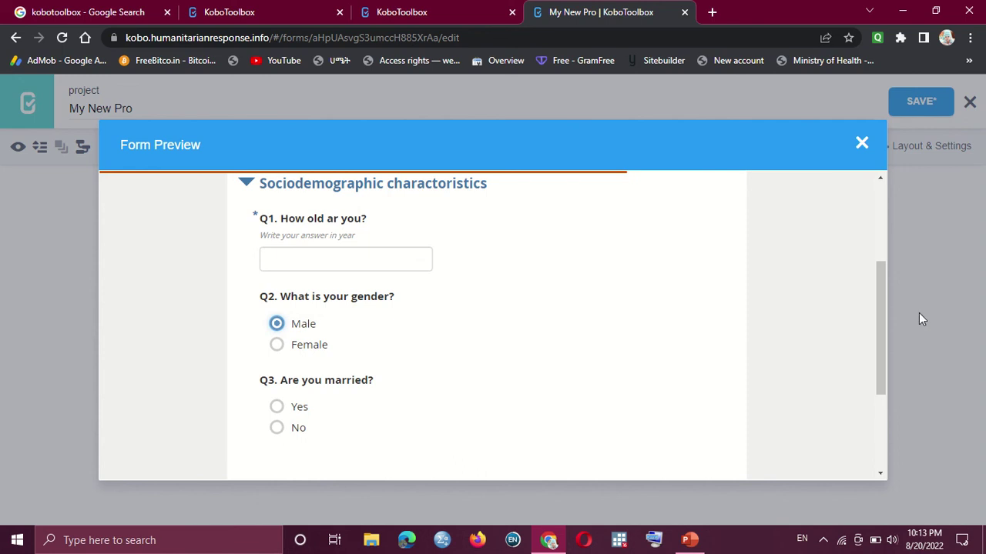
{"action": "left_click_drag", "start_coordinate": [884, 300], "coordinate": [883, 341]}
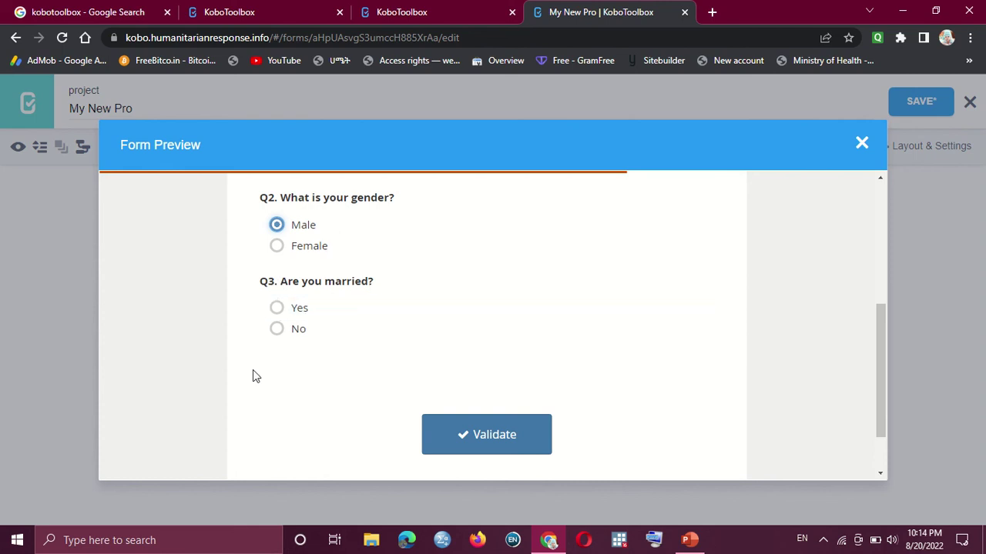
Test Q4's skip logic by answering Q3 with No and then Yes, review the whole form and close the preview
{"action": "left_click", "coordinate": [277, 329]}
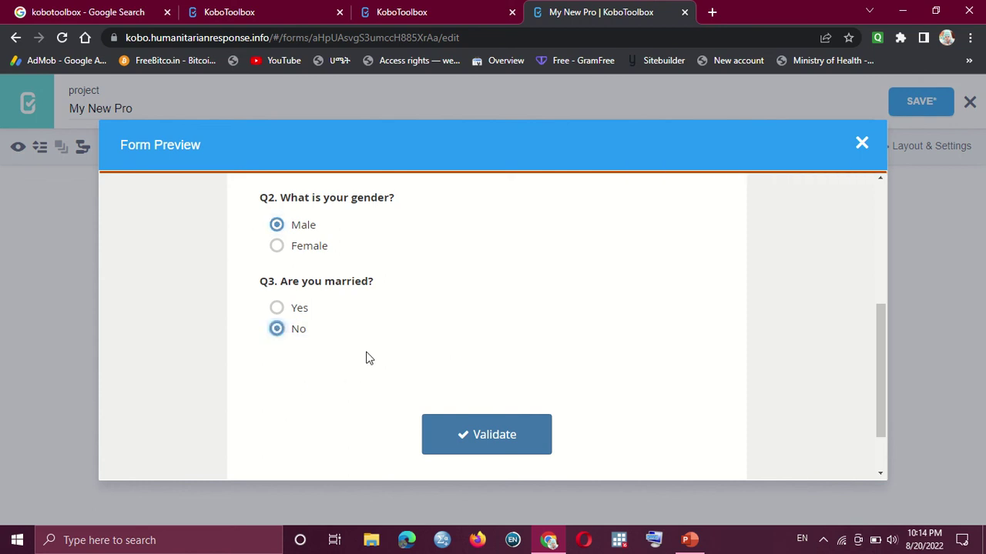
{"action": "left_click", "coordinate": [277, 307]}
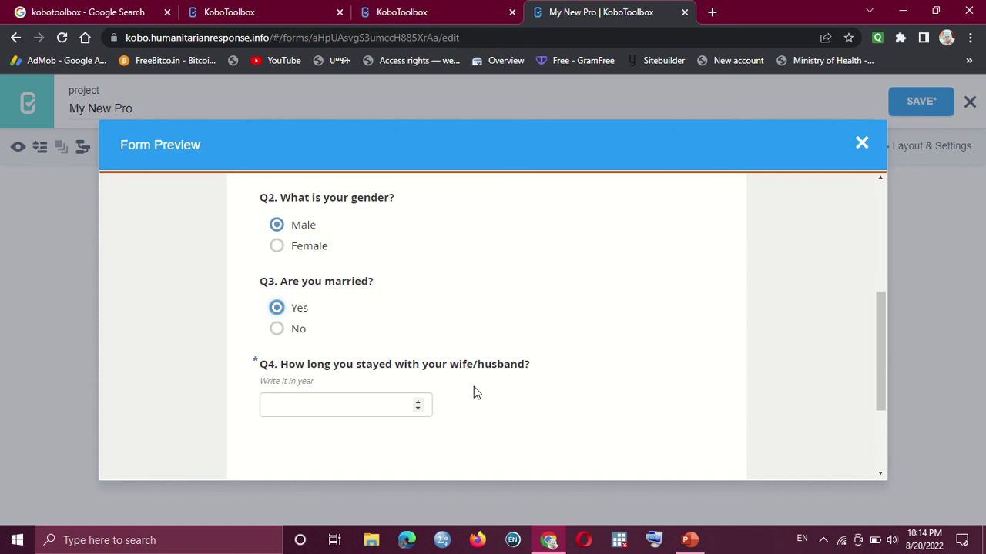
{"action": "left_click", "coordinate": [310, 407]}
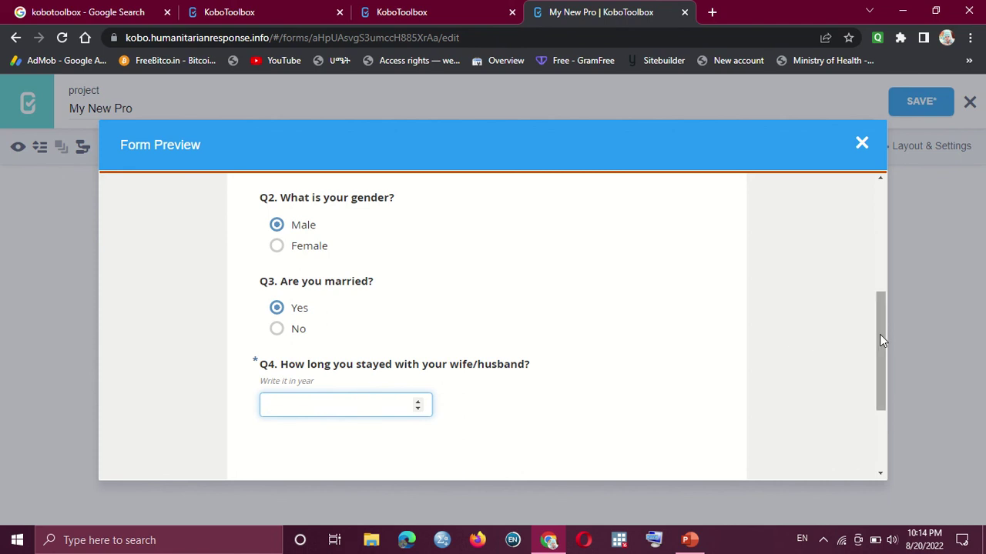
{"action": "left_click_drag", "start_coordinate": [880, 335], "coordinate": [871, 414]}
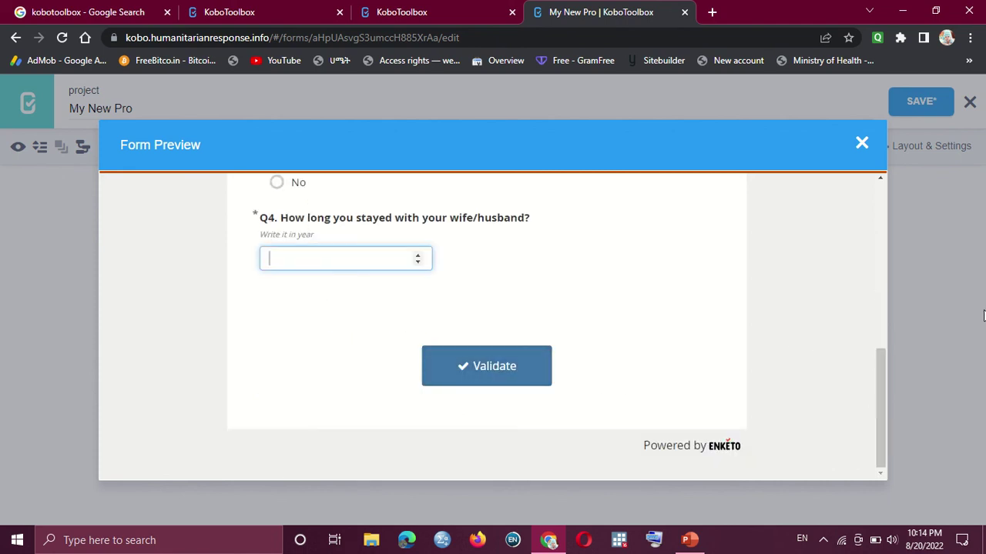
{"action": "left_click_drag", "start_coordinate": [881, 376], "coordinate": [901, 179]}
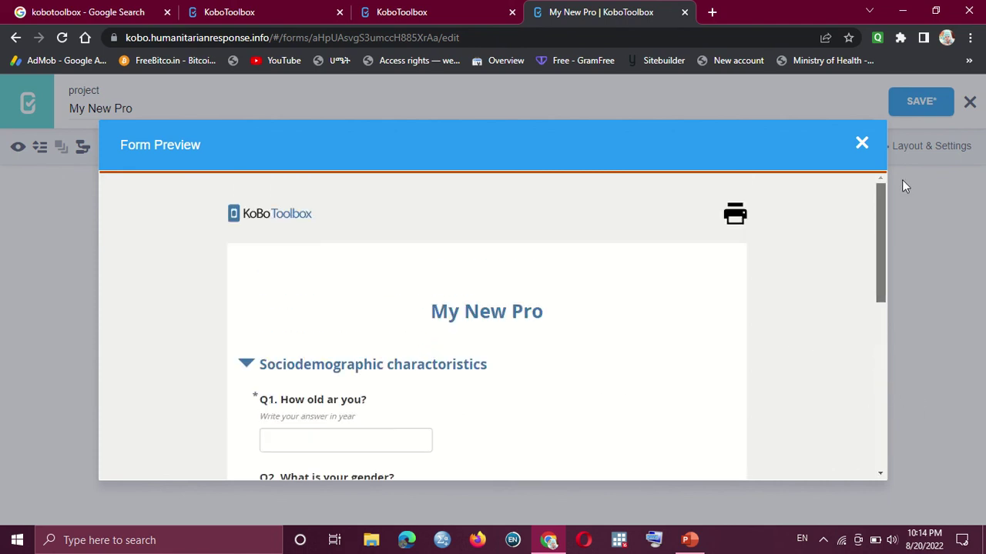
{"action": "left_click", "coordinate": [861, 145]}
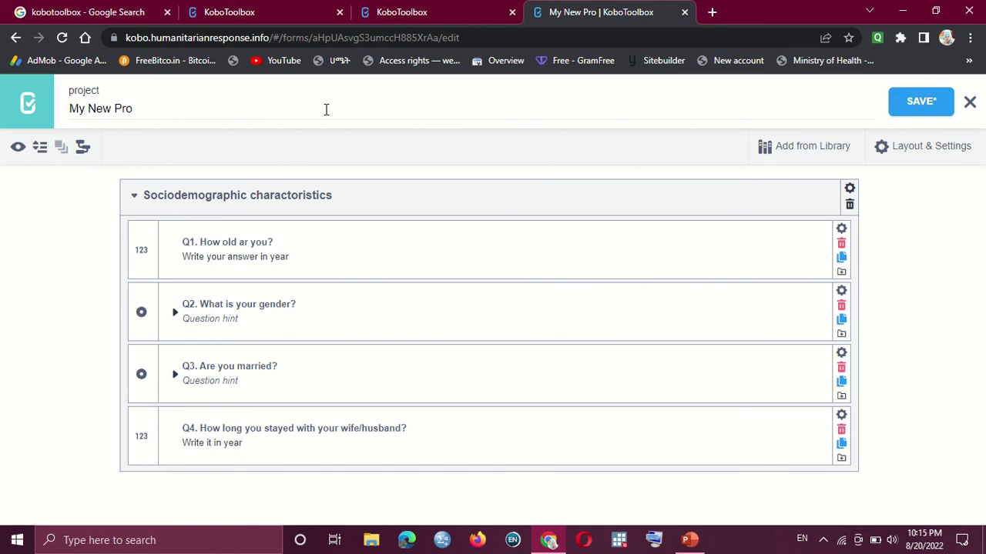
Cancel leaving the form with unsaved changes and save the My New Pro form
{"action": "left_click", "coordinate": [37, 111]}
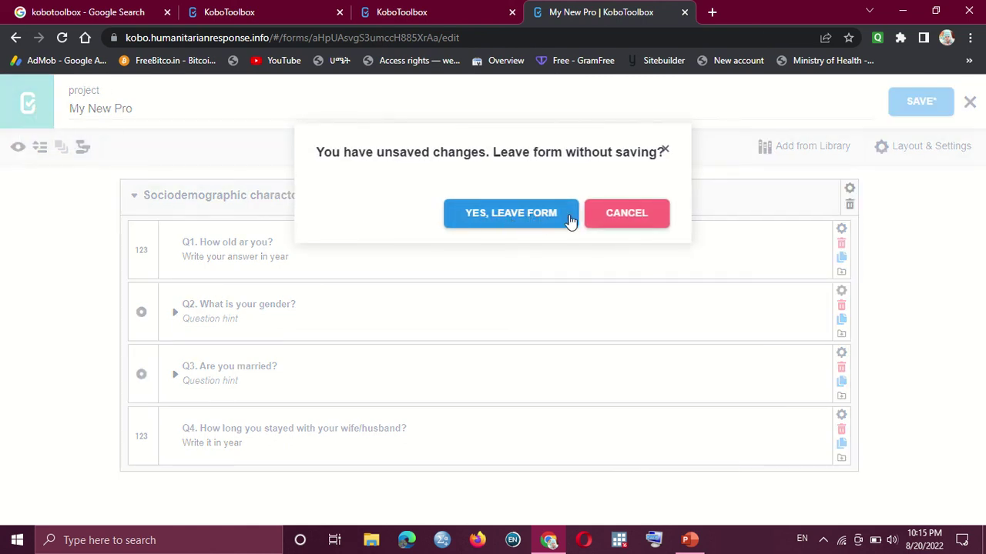
{"action": "left_click", "coordinate": [626, 216]}
{"action": "left_click", "coordinate": [913, 104]}
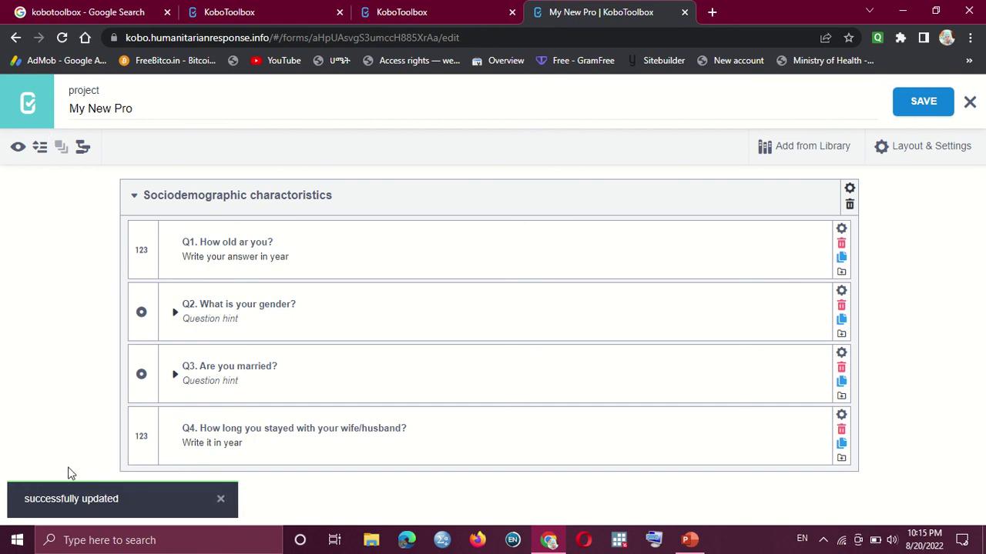
Return to the project list, open the My New Pro draft and look through its additional form actions
{"action": "left_click", "coordinate": [26, 107]}
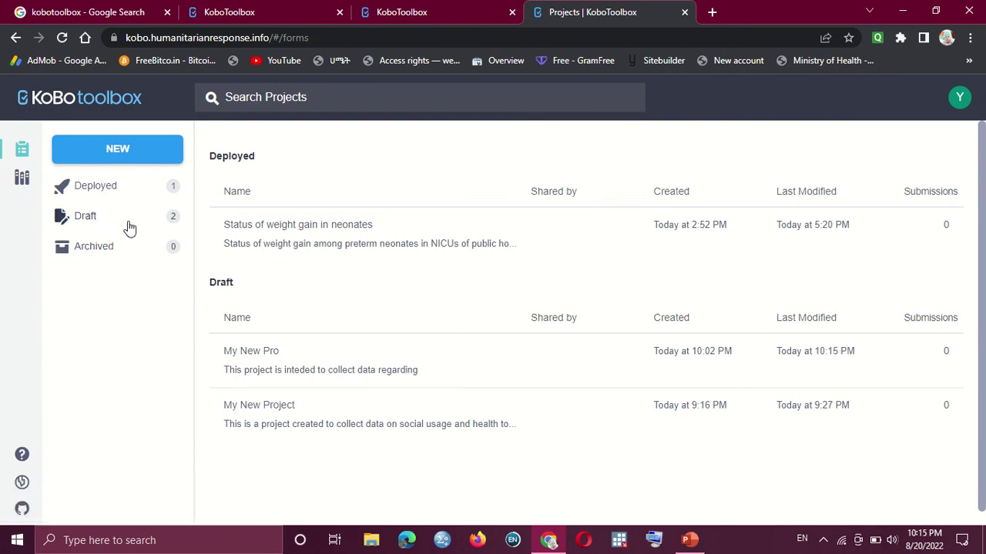
{"action": "left_click", "coordinate": [132, 224]}
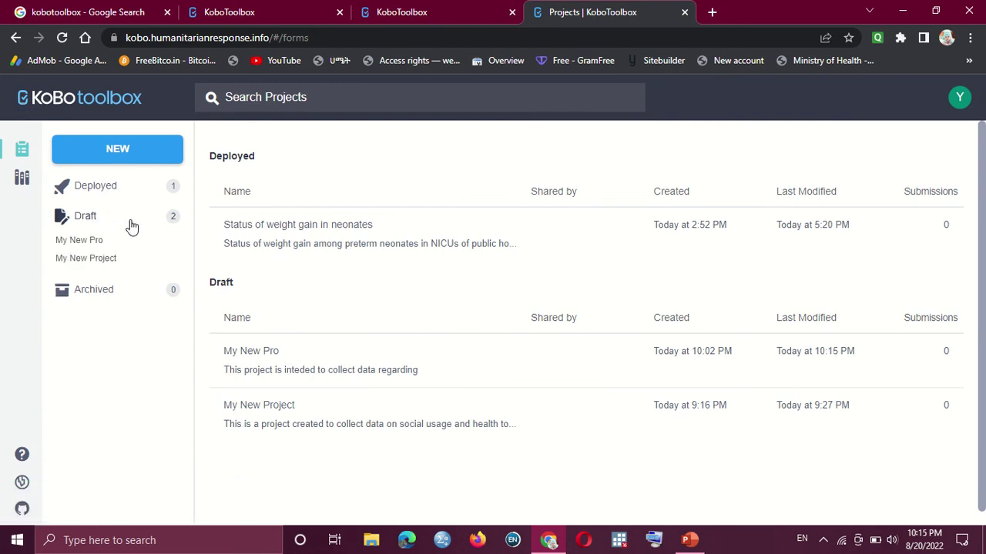
{"action": "left_click", "coordinate": [80, 243]}
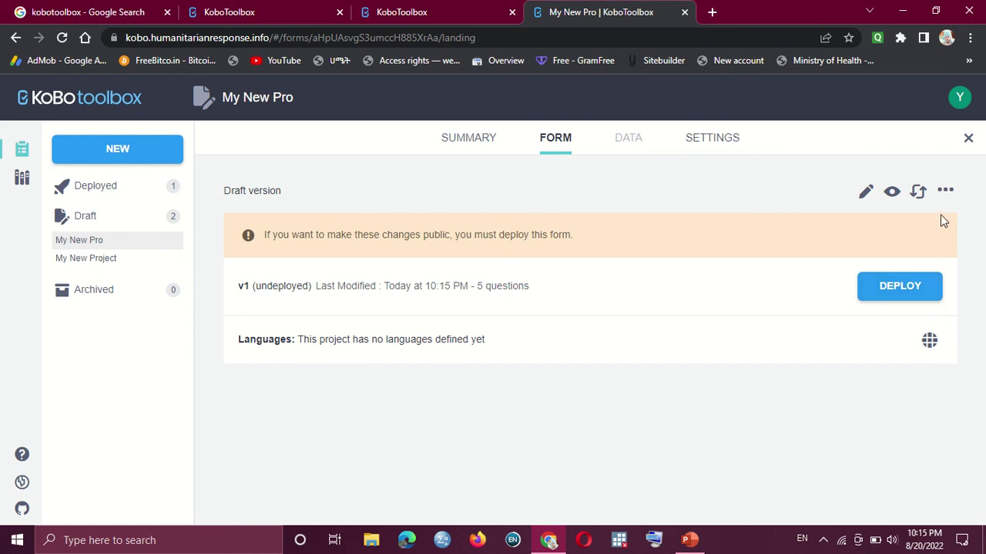
{"action": "left_click", "coordinate": [944, 192]}
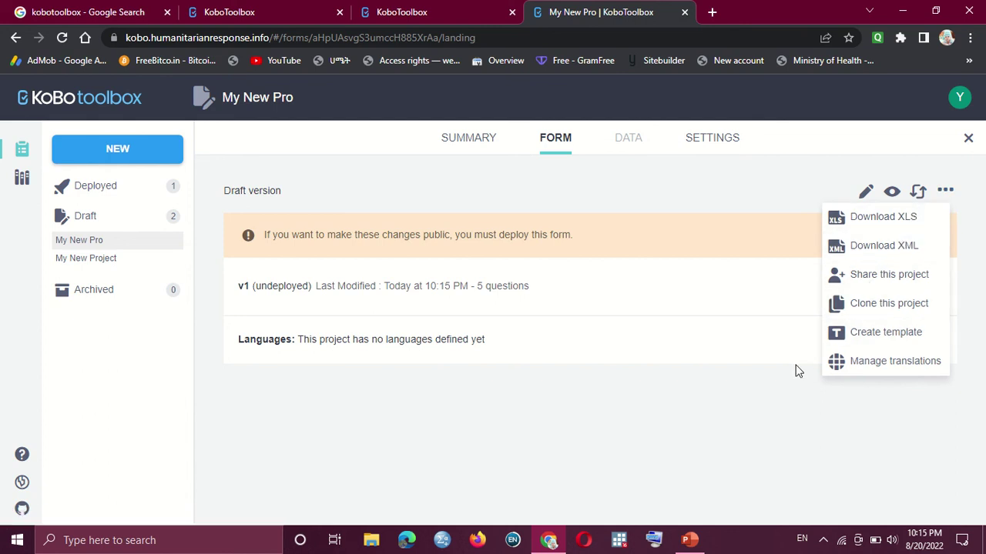
{"action": "left_click", "coordinate": [688, 362]}
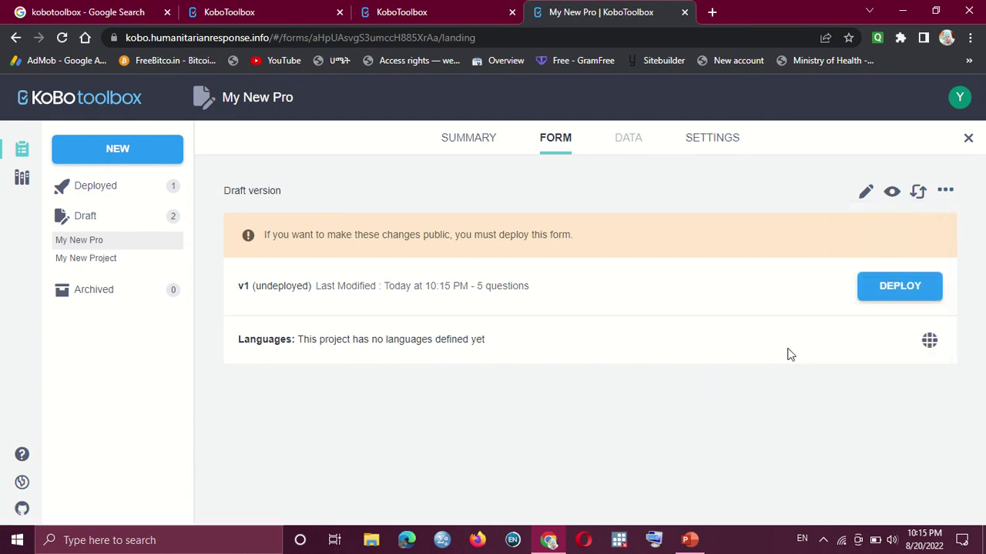
View the My New Project draft, and open the deployed project "Status of weight gain in neonates"
{"action": "left_click", "coordinate": [103, 267]}
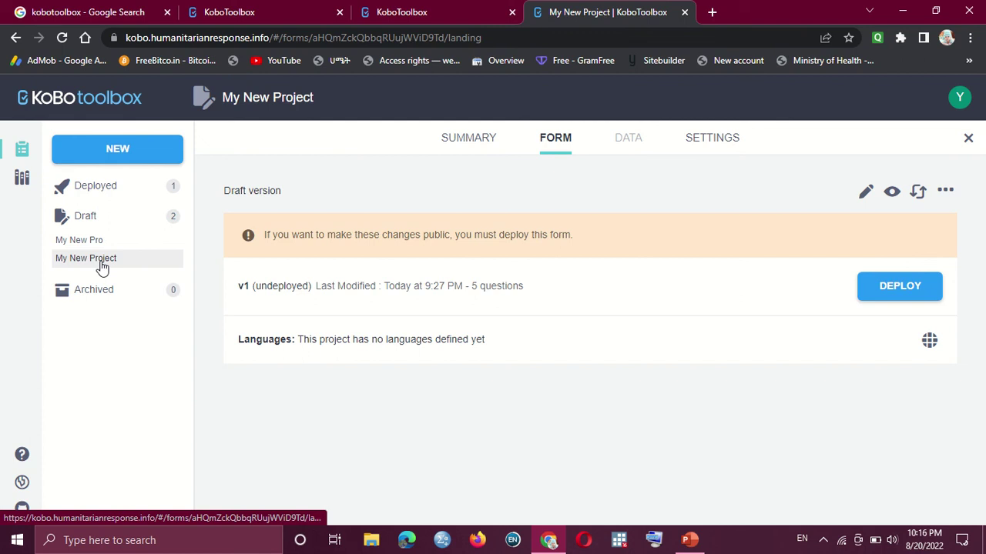
{"action": "left_click", "coordinate": [106, 188]}
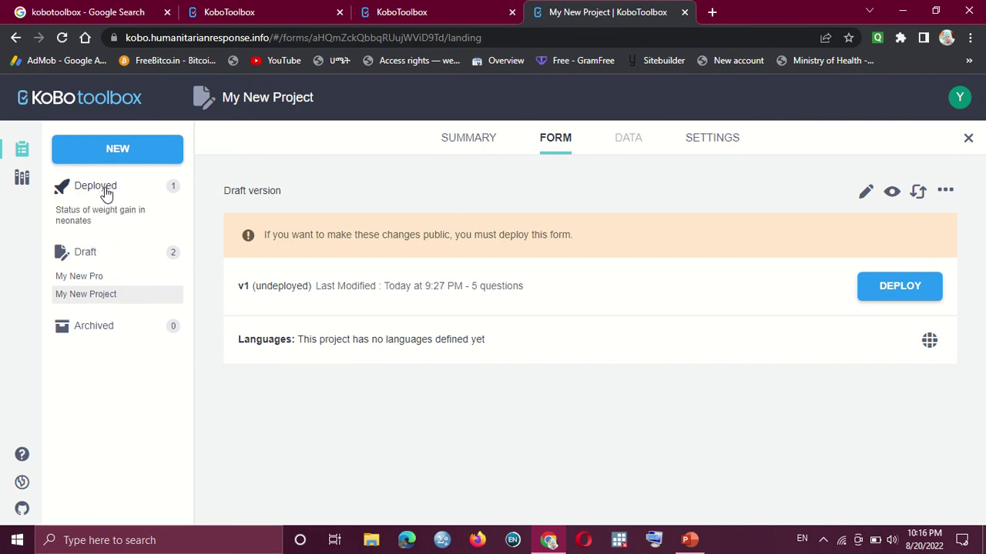
{"action": "left_click", "coordinate": [104, 215]}
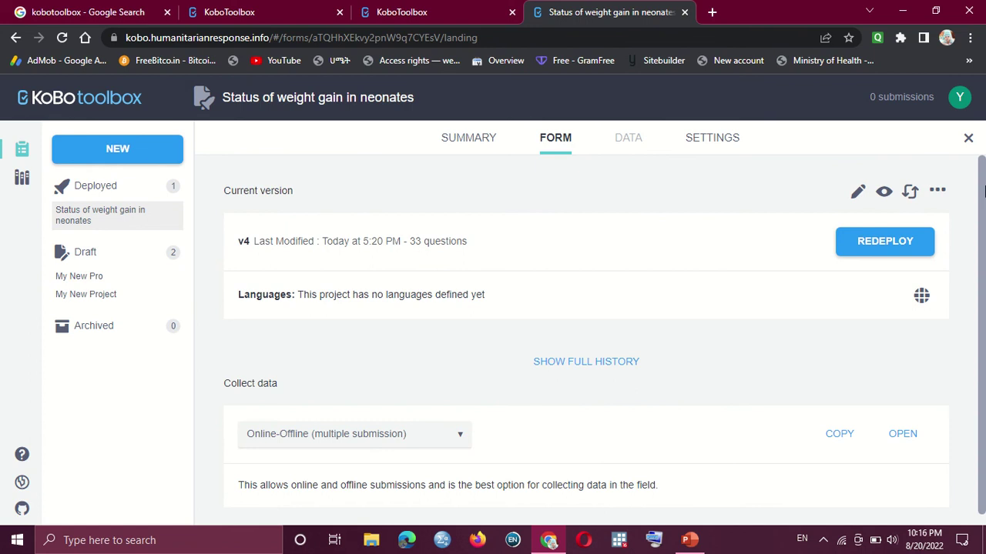
{"action": "scroll", "coordinate": [983, 191], "scroll_direction": "down", "scroll_amount": 1}
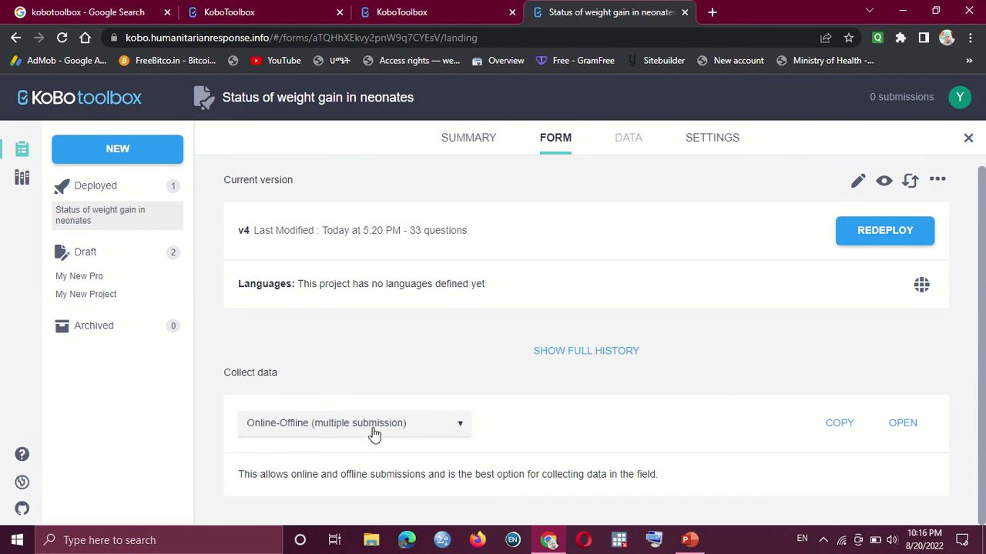
Review the data collection options, choose Android application and read its KoboCollect setup instructions
{"action": "left_click", "coordinate": [457, 428]}
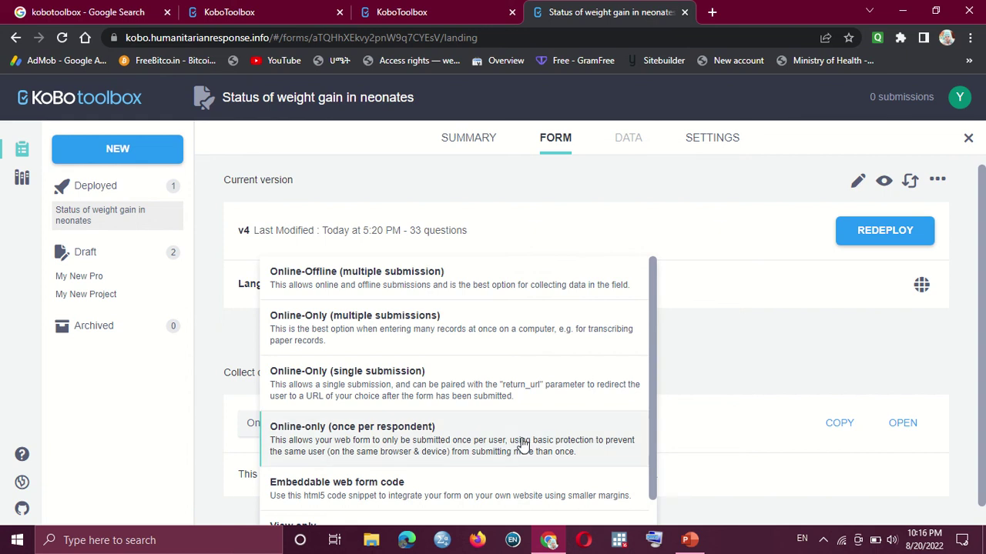
{"action": "scroll", "coordinate": [653, 431], "scroll_direction": "down", "scroll_amount": 1}
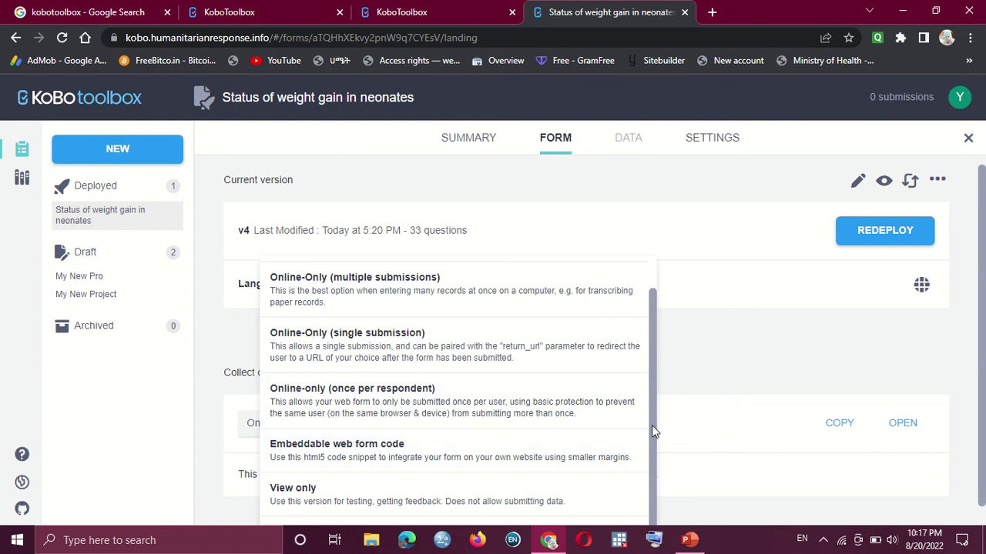
{"action": "left_click_drag", "start_coordinate": [651, 425], "coordinate": [652, 449]}
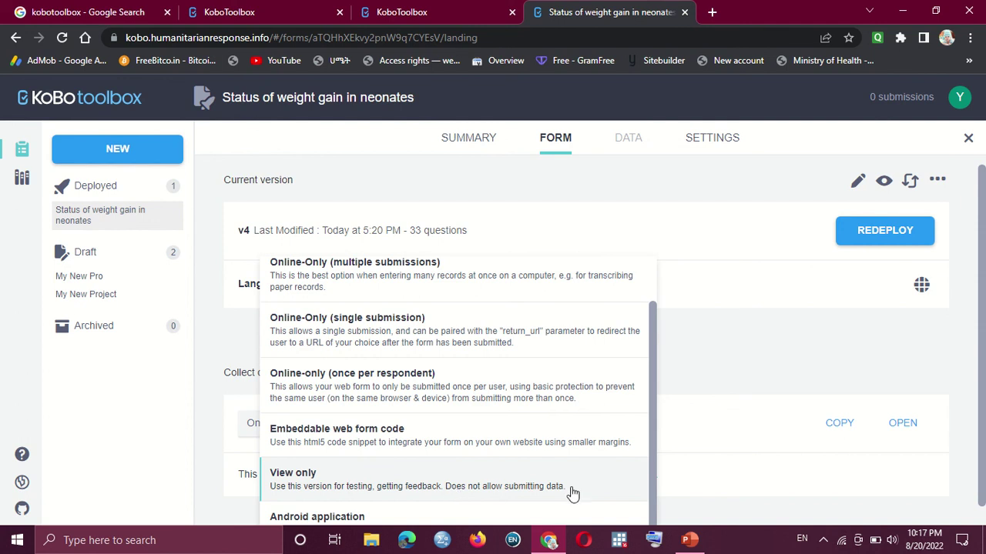
{"action": "left_click", "coordinate": [343, 517]}
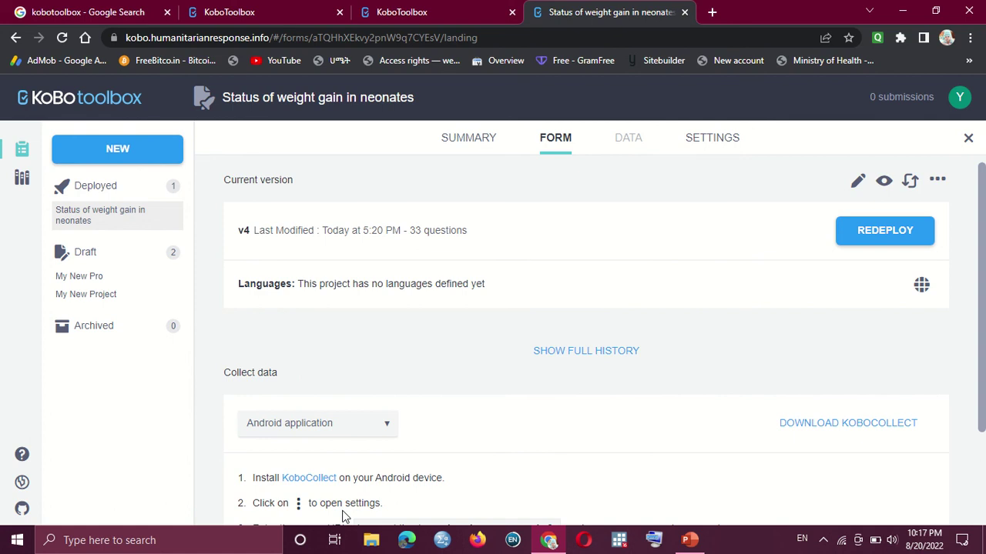
{"action": "left_click_drag", "start_coordinate": [982, 176], "coordinate": [984, 327]}
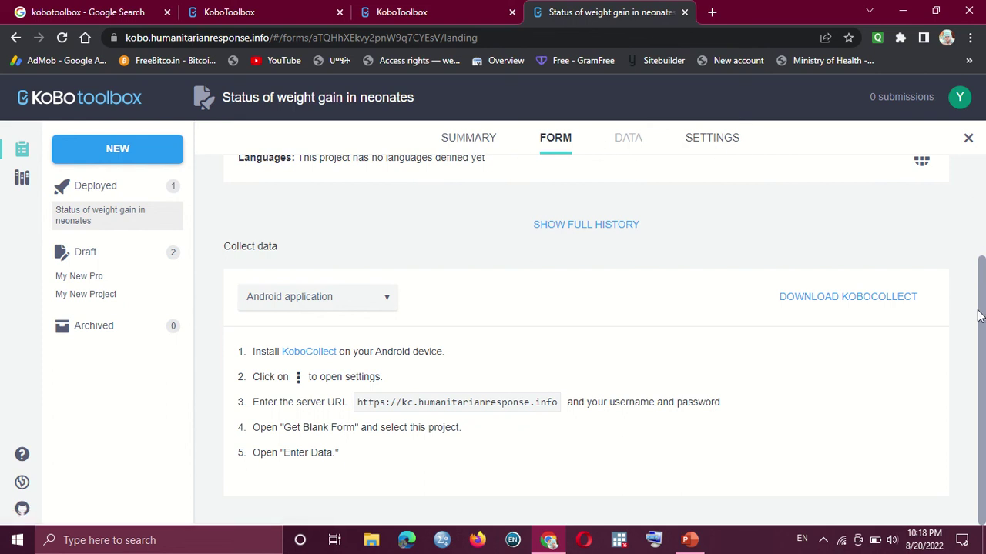
{"action": "left_click_drag", "start_coordinate": [978, 262], "coordinate": [981, 165]}
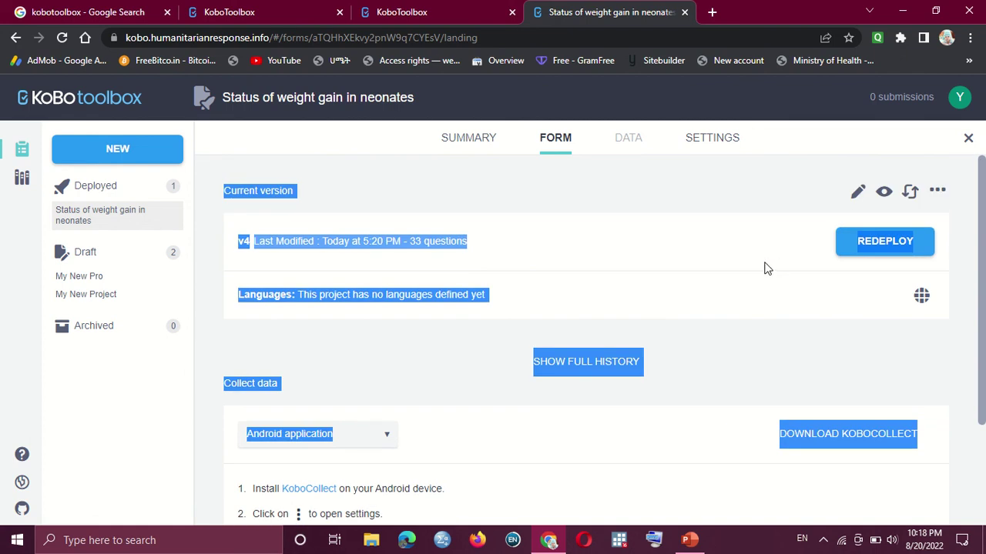
View the deployed project's summary information and return to its form page
{"action": "left_click", "coordinate": [146, 181]}
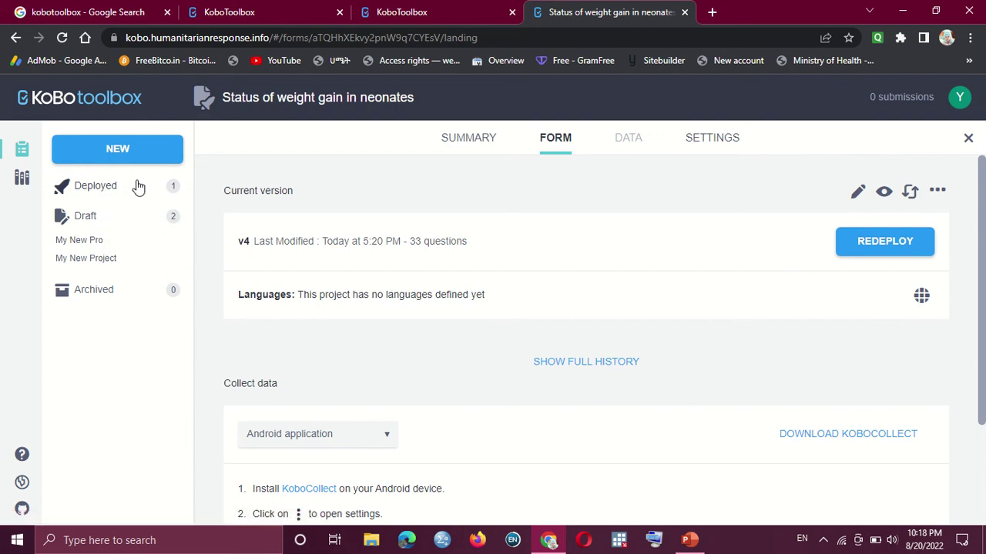
{"action": "left_click", "coordinate": [136, 187]}
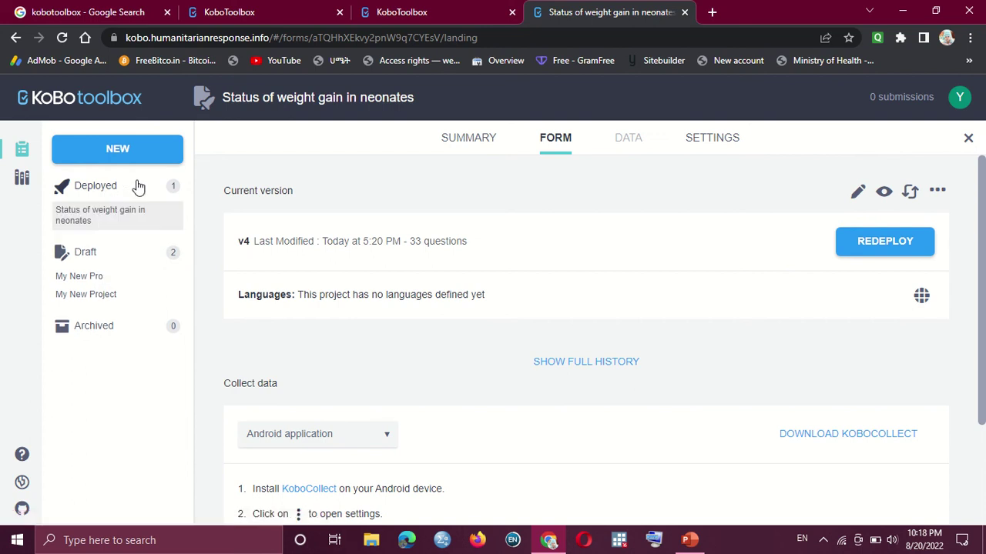
{"action": "left_click", "coordinate": [469, 145]}
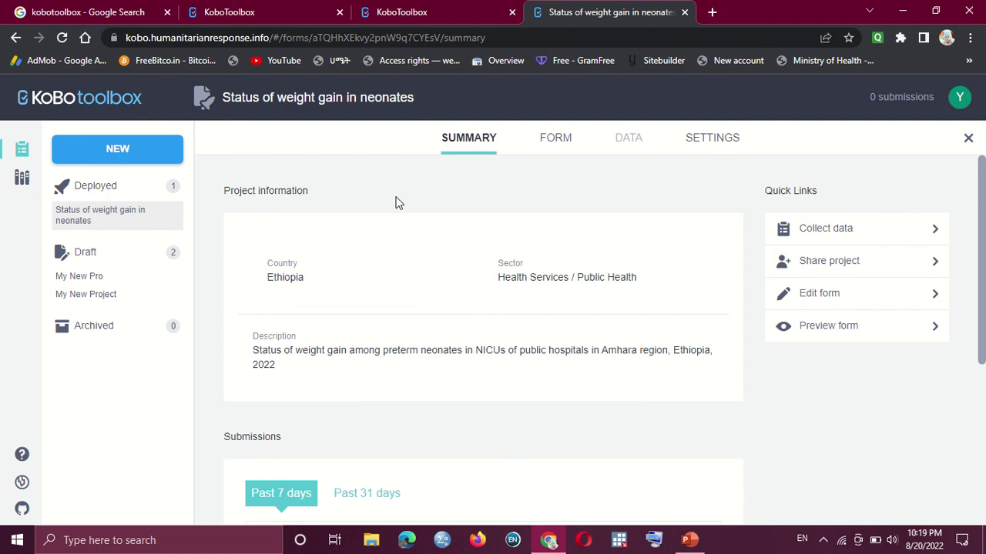
{"action": "left_click", "coordinate": [554, 145]}
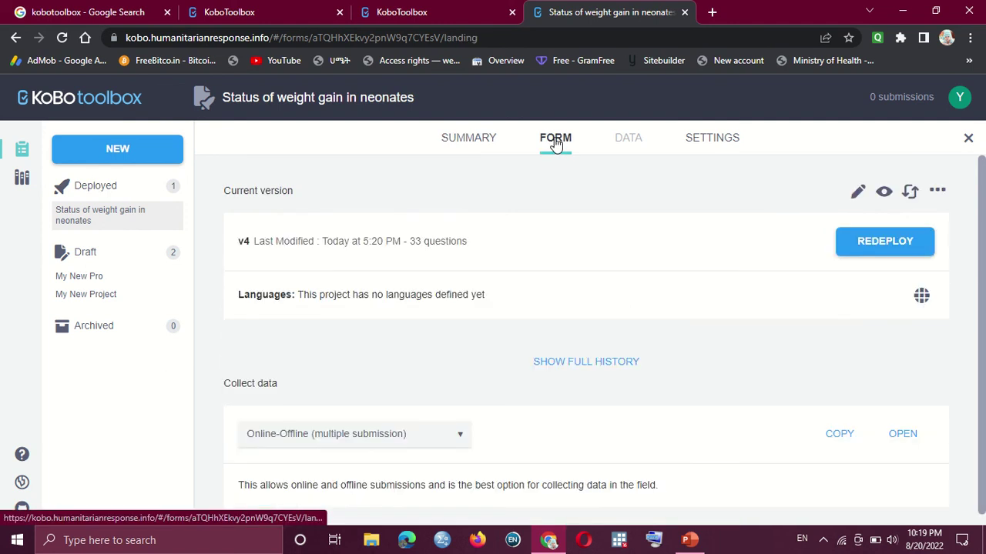